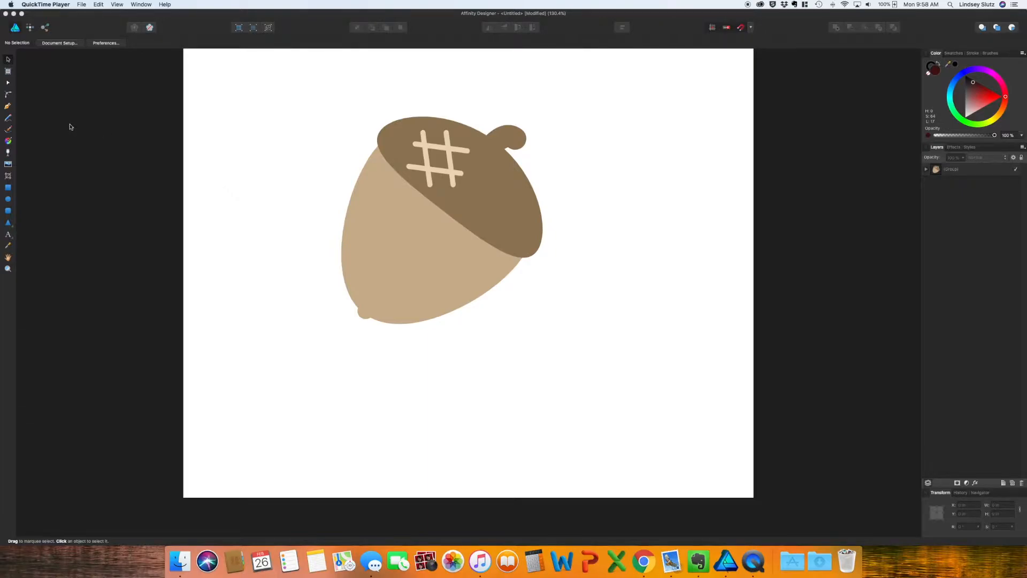
- Draw a closed straight-sided Pen shape from the acorn's bottom tip and the cap's right edge diagonally down past the canvas's lower-right corner
{"action": "left_click", "coordinate": [9, 109]}
{"action": "left_click", "coordinate": [9, 109]}
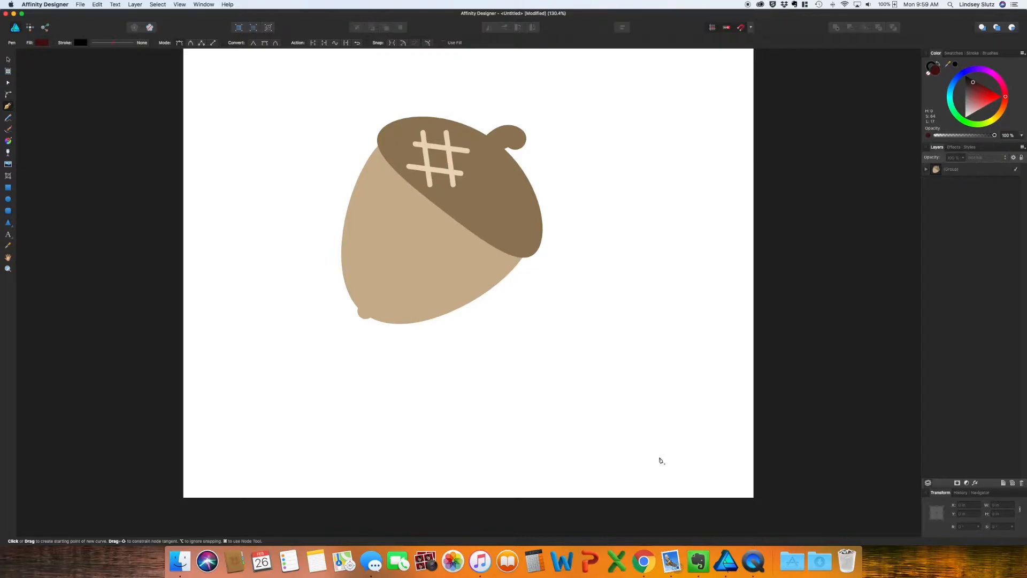
{"action": "left_click", "coordinate": [557, 517]}
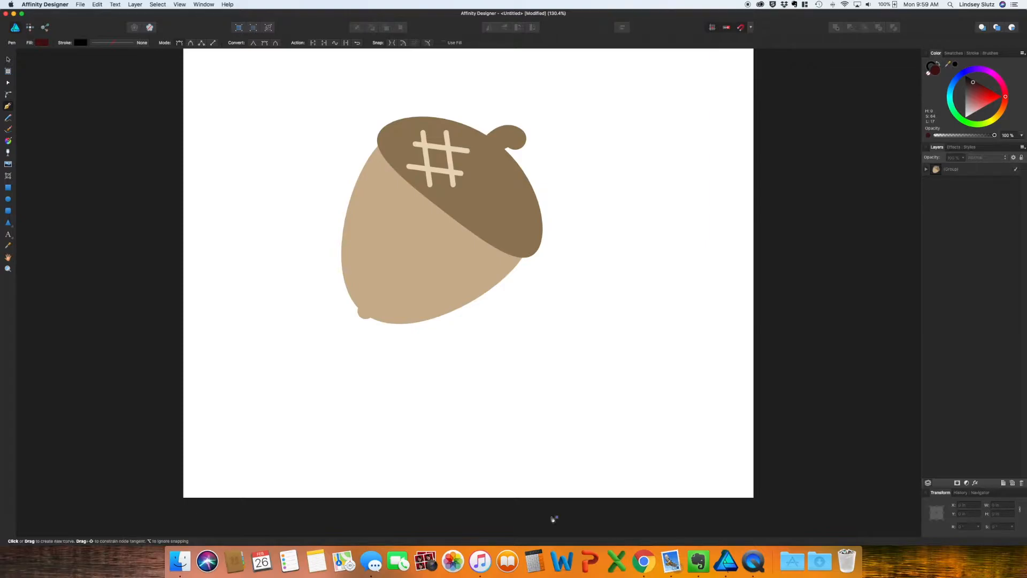
{"action": "left_click", "coordinate": [362, 320]}
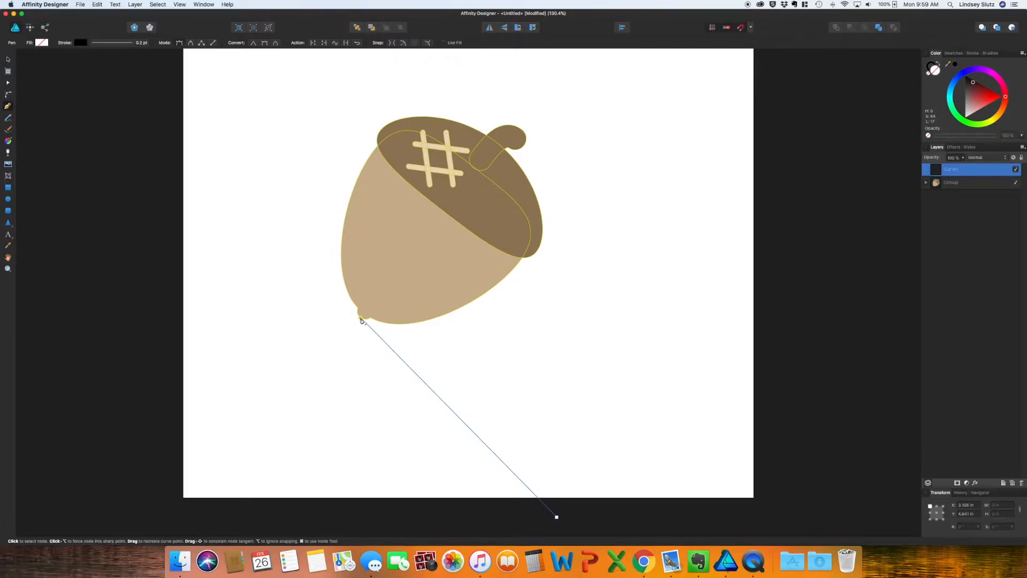
{"action": "left_click", "coordinate": [523, 171]}
{"action": "left_click", "coordinate": [769, 521]}
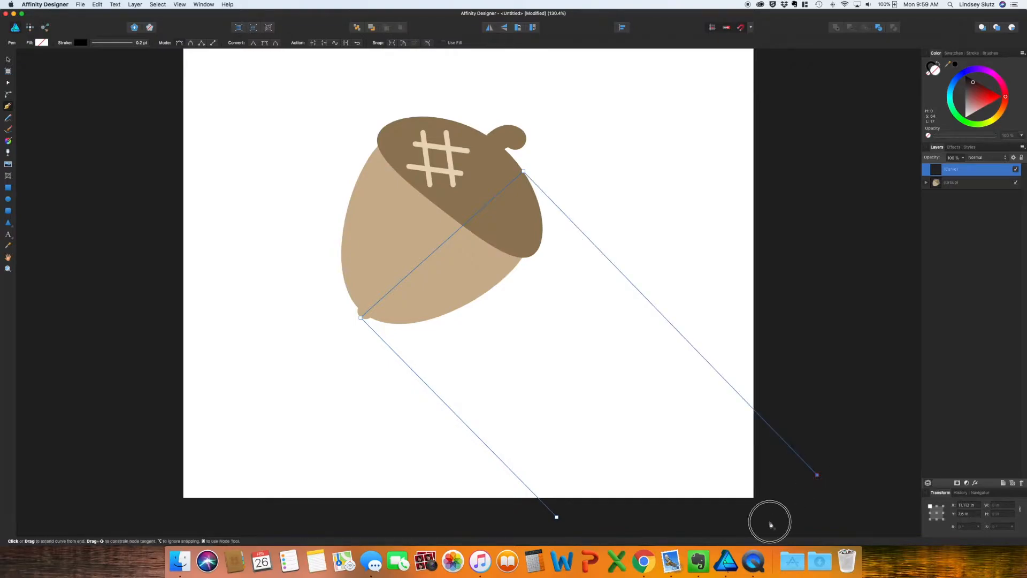
{"action": "left_click", "coordinate": [556, 518]}
- Give the large shadow shape a very light grey fill without a stroke and place it behind the acorn
{"action": "left_click", "coordinate": [937, 64]}
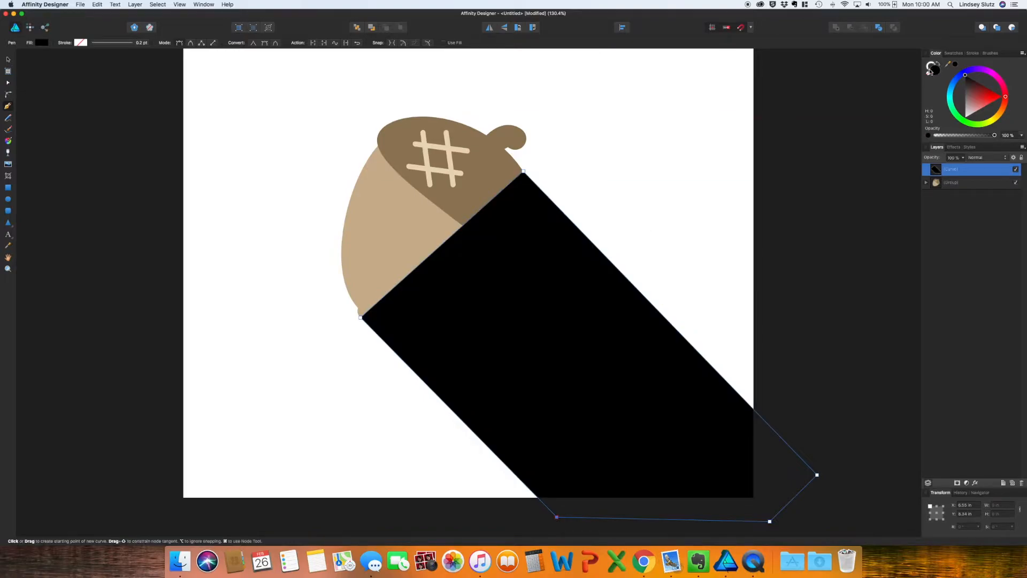
{"action": "key", "text": "super+bracketleft"}
{"action": "left_click_drag", "start_coordinate": [965, 78], "coordinate": [958, 118]}
{"action": "key", "text": "v"}
{"action": "left_click", "coordinate": [845, 189]}
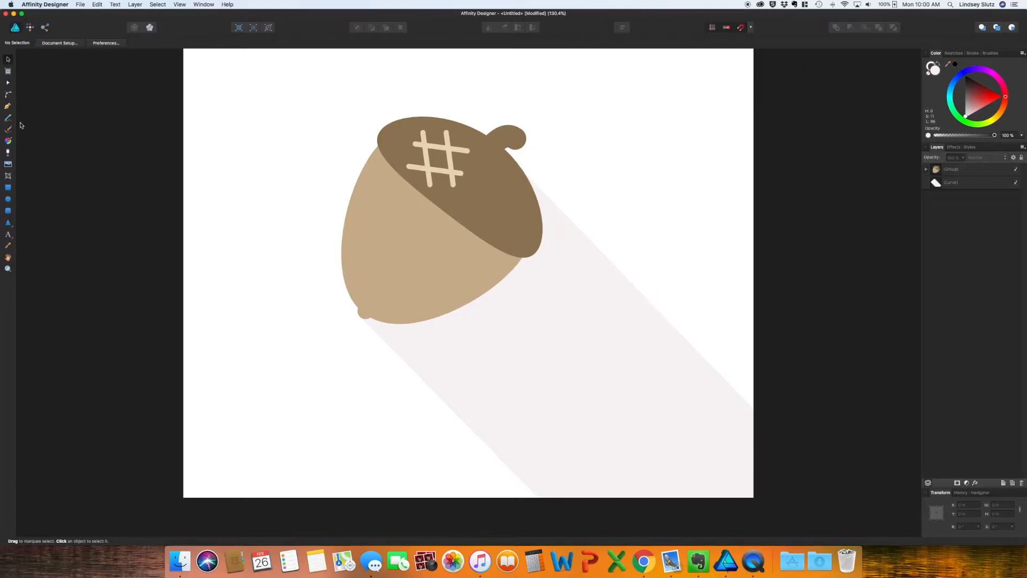
- Draw a narrow closed Pen shape from the acorn's stem diagonally down past the canvas's right edge, parallel to the large shadow
{"action": "left_click", "coordinate": [8, 106]}
{"action": "left_click", "coordinate": [513, 150]}
{"action": "left_click", "coordinate": [757, 391]}
{"action": "left_click", "coordinate": [768, 369]}
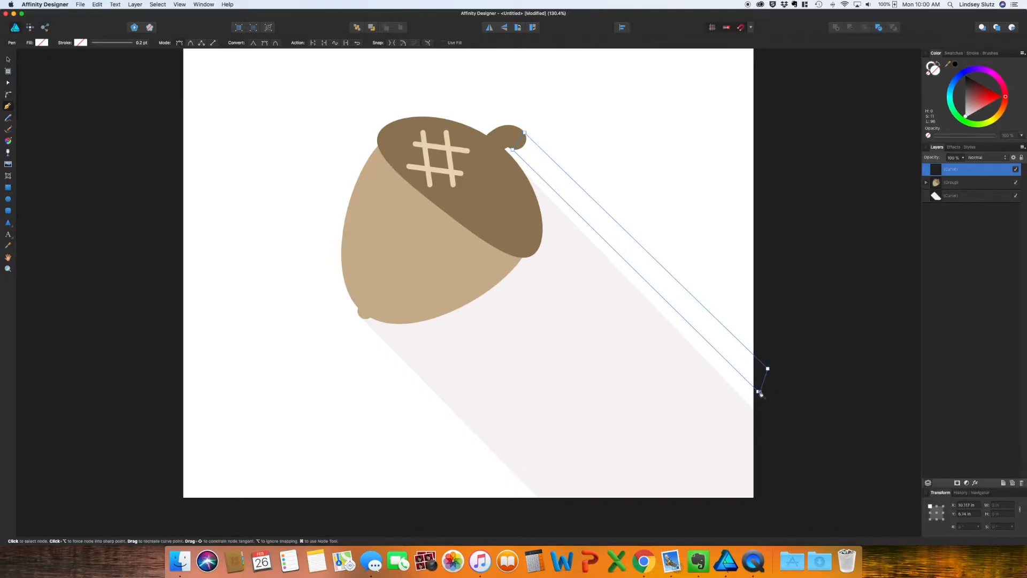
{"action": "left_click", "coordinate": [758, 391]}
- Fill the stem's shadow strip with the same light grey and move it behind the acorn
{"action": "left_click", "coordinate": [956, 65]}
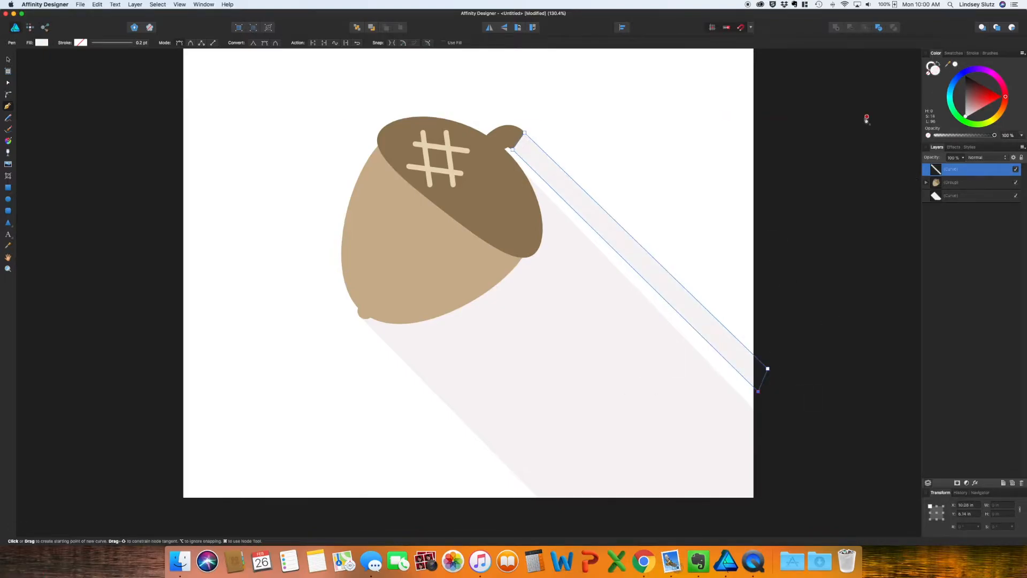
{"action": "key", "text": "v"}
{"action": "left_click", "coordinate": [830, 215]}
{"action": "left_click", "coordinate": [616, 245]}
{"action": "key", "text": "super+["}
{"action": "left_click", "coordinate": [830, 316]}
- Apply a Linear gradient fill to both shadow shapes, running diagonally away from the acorn toward the lower right
{"action": "left_click", "coordinate": [717, 332]}
{"action": "left_click", "coordinate": [657, 428], "text": "shift"}
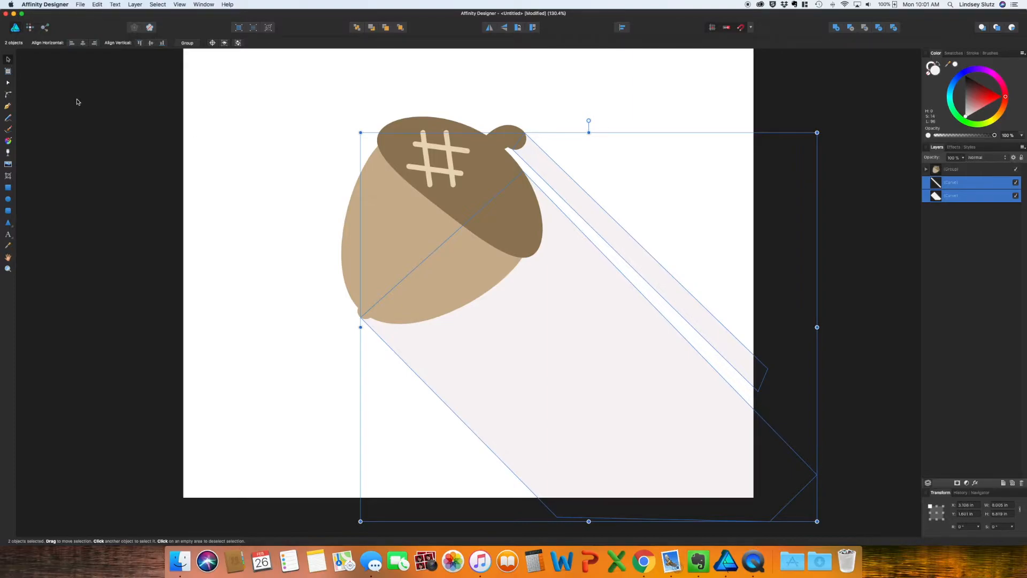
{"action": "left_click", "coordinate": [11, 142]}
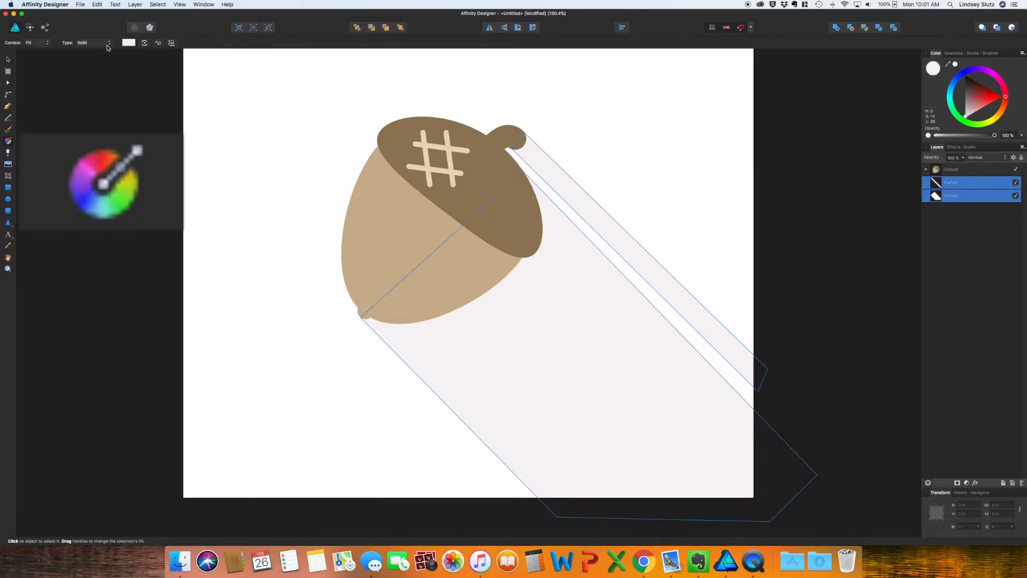
{"action": "left_click", "coordinate": [81, 42]}
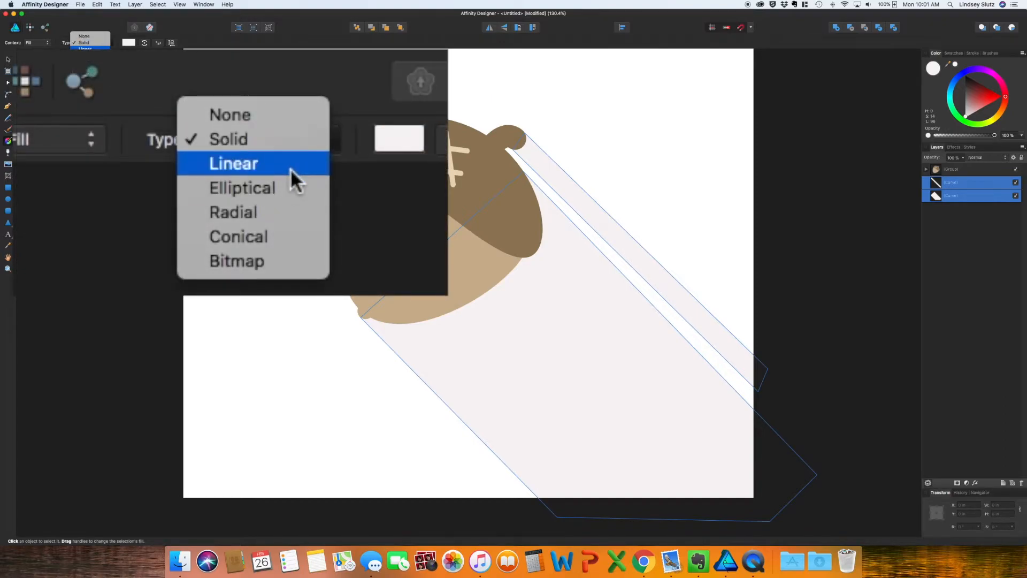
{"action": "left_click", "coordinate": [100, 50]}
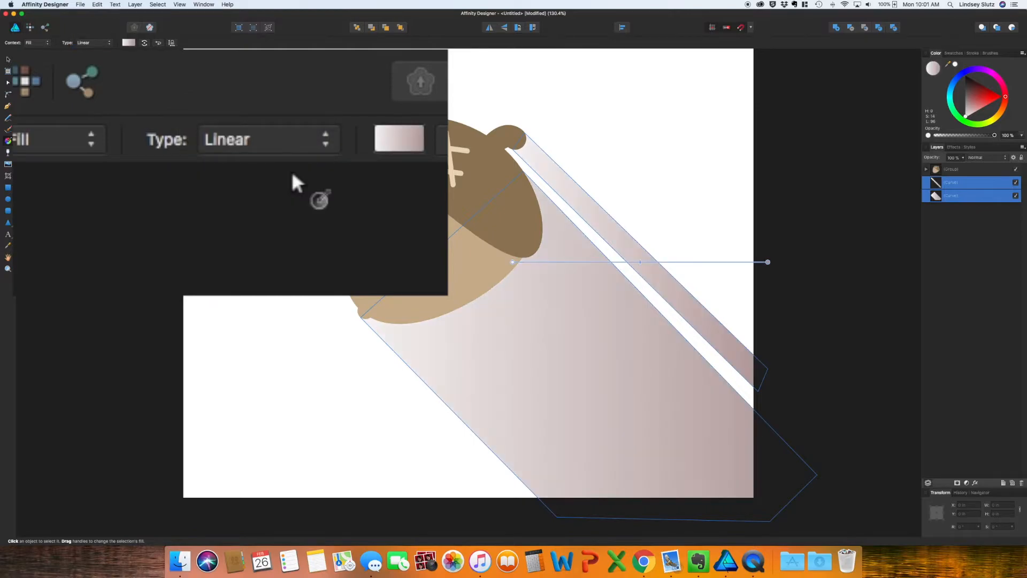
{"action": "left_click_drag", "start_coordinate": [767, 262], "coordinate": [571, 336]}
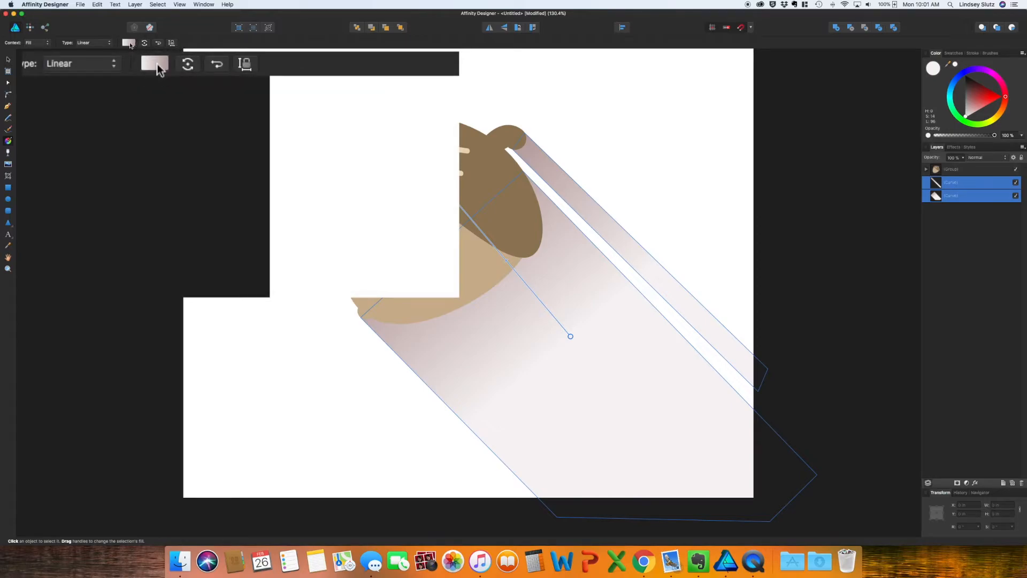
- Set the opacity of the shadow gradient's light outer stop to 0 %
{"action": "left_click", "coordinate": [129, 43]}
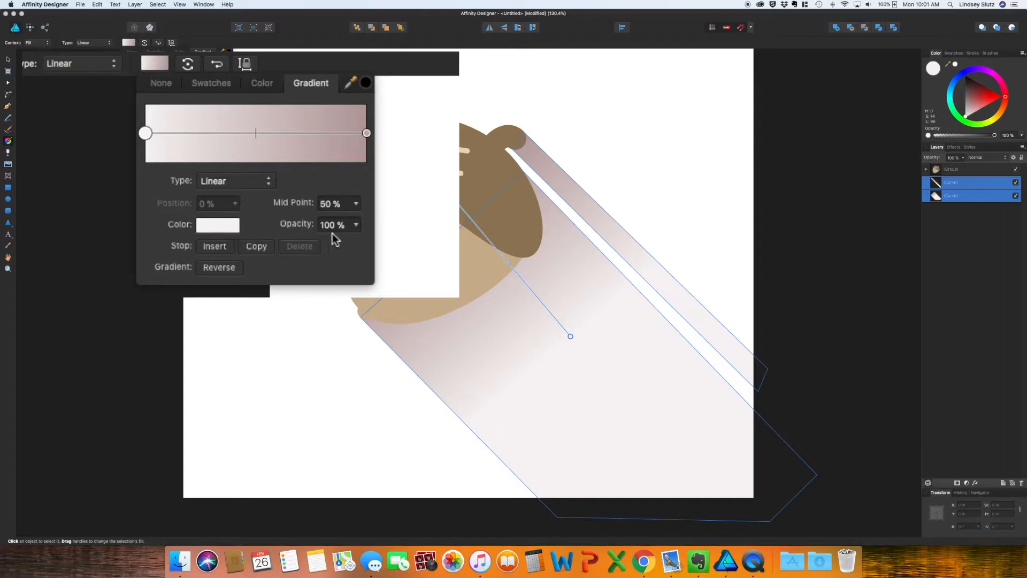
{"action": "left_click", "coordinate": [357, 229]}
{"action": "left_click_drag", "start_coordinate": [356, 246], "coordinate": [149, 248]}
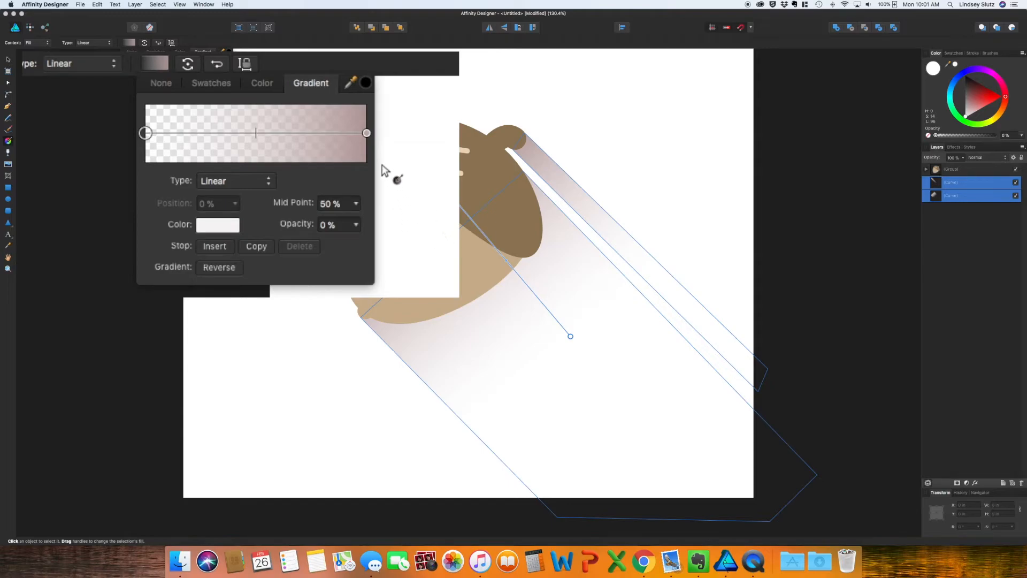
- Change the gradient's 100 % stop to neutral grey and angle the fade so it runs in line with the shadow direction
{"action": "left_click", "coordinate": [367, 134]}
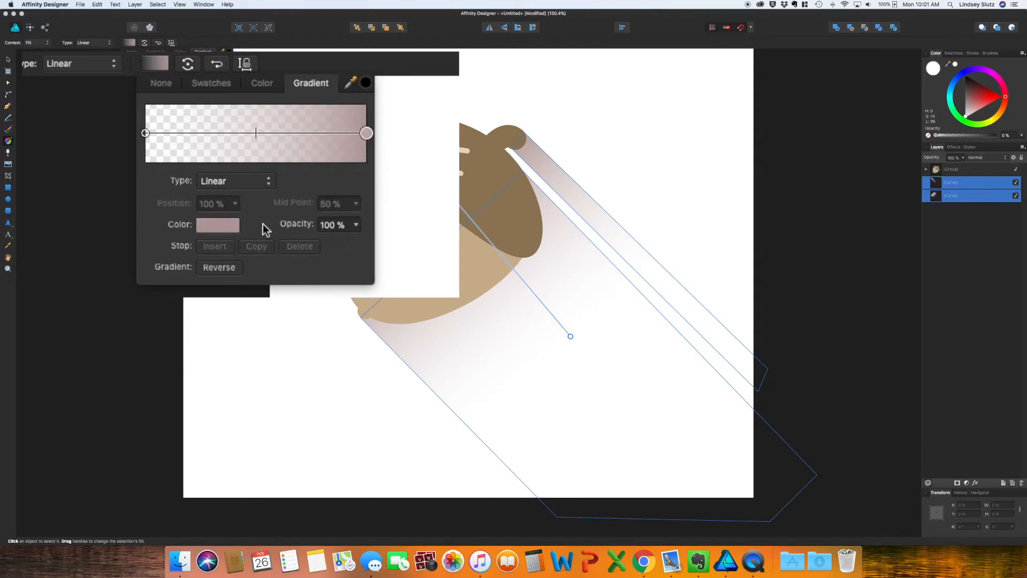
{"action": "left_click", "coordinate": [227, 227]}
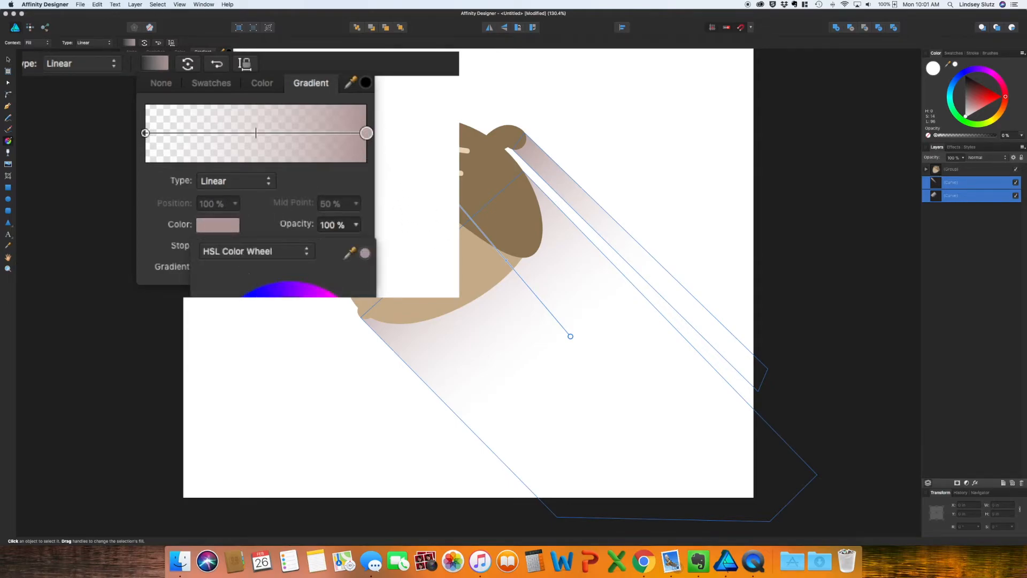
{"action": "mouse_move", "coordinate": [181, 193]}
{"action": "left_mouse_down"}
{"action": "mouse_move", "coordinate": [175, 174]}
{"action": "mouse_move", "coordinate": [176, 184]}
{"action": "left_mouse_up"}
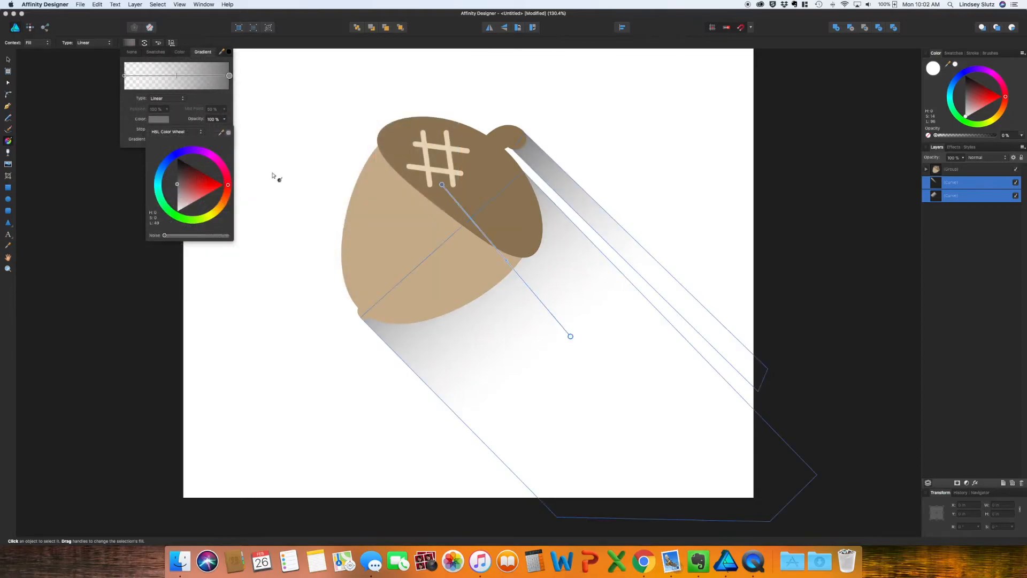
{"action": "left_click_drag", "start_coordinate": [570, 336], "coordinate": [590, 304]}
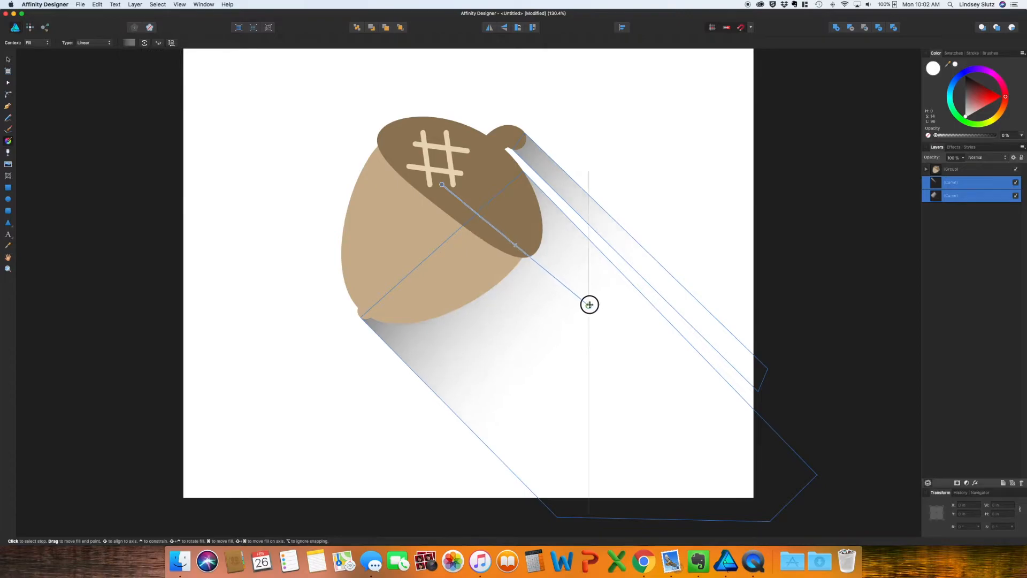
{"action": "left_click", "coordinate": [805, 347]}
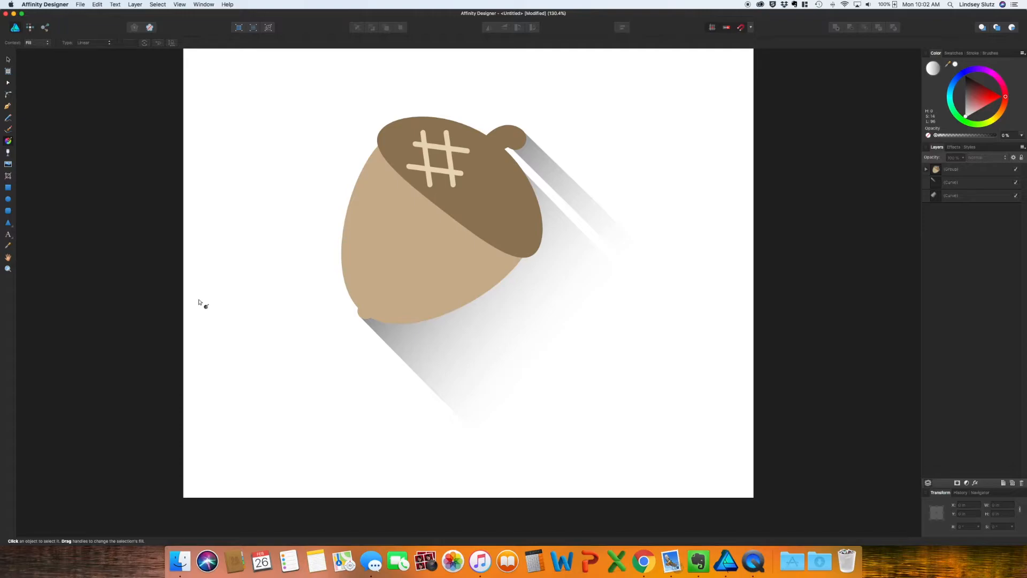
- Lower the layer opacity of both shadow shapes to soften the shadow
{"action": "left_click", "coordinate": [950, 195]}
{"action": "left_click", "coordinate": [950, 182], "text": "shift"}
{"action": "left_click", "coordinate": [962, 157]}
{"action": "left_click_drag", "start_coordinate": [962, 168], "coordinate": [919, 172]}
{"action": "left_click", "coordinate": [856, 237]}
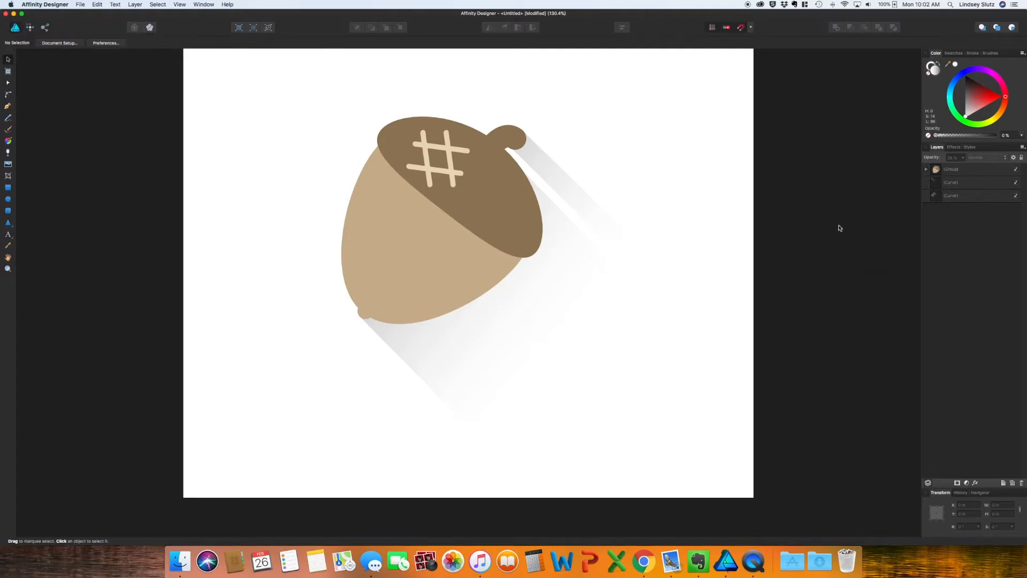
- Delete the acorn and both shadow shapes to empty the canvas
{"action": "left_click_drag", "start_coordinate": [308, 109], "coordinate": [692, 412]}
{"action": "key", "text": "Delete"}
{"action": "key", "text": "super+a"}
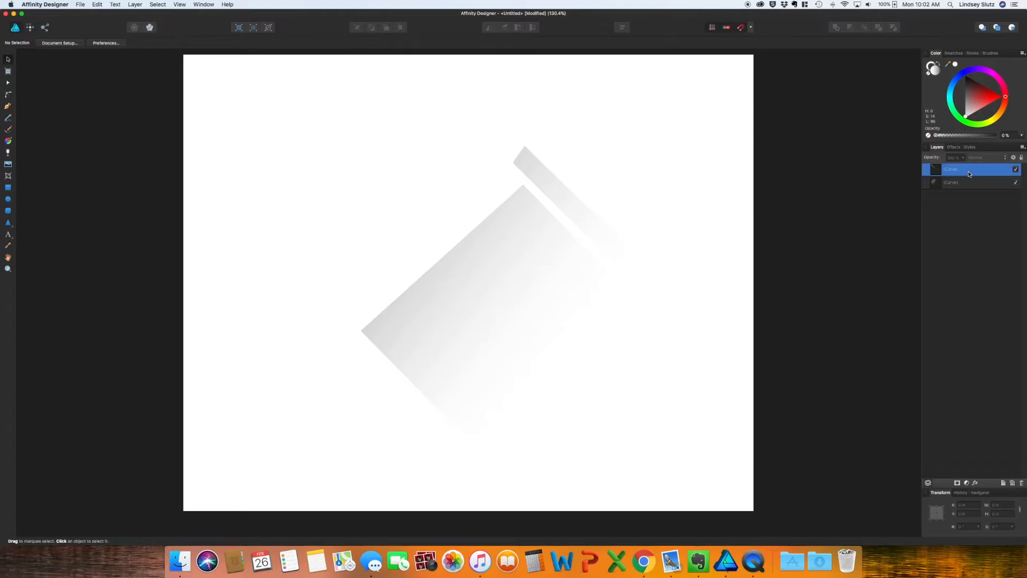
{"action": "key", "text": "Delete"}
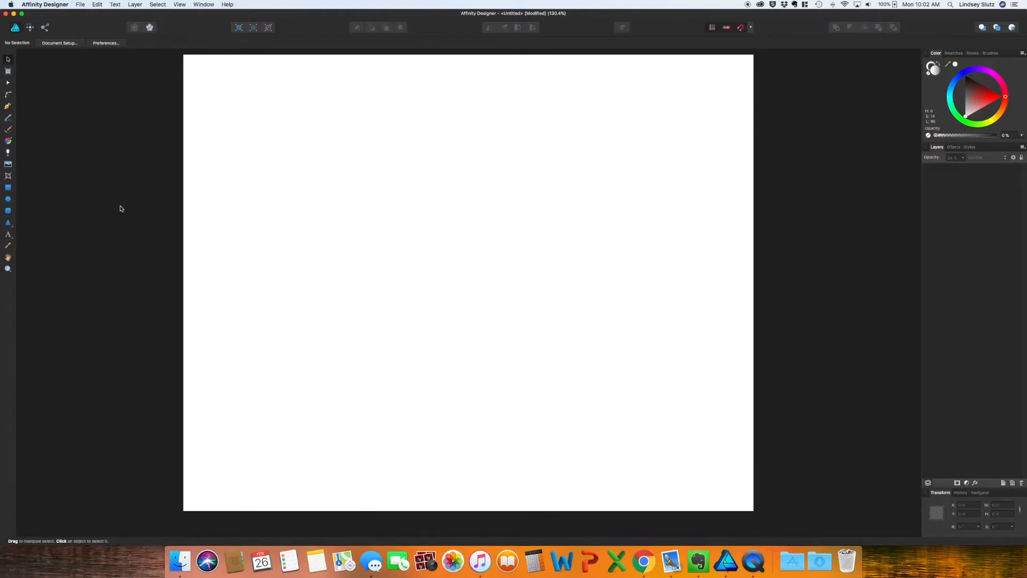
- Add the artistic text "Shadow" in large letters and move it fully onto the canvas
{"action": "left_click", "coordinate": [8, 234]}
{"action": "left_click_drag", "start_coordinate": [328, 182], "coordinate": [389, 264]}
{"action": "type", "text": "Shadow"}
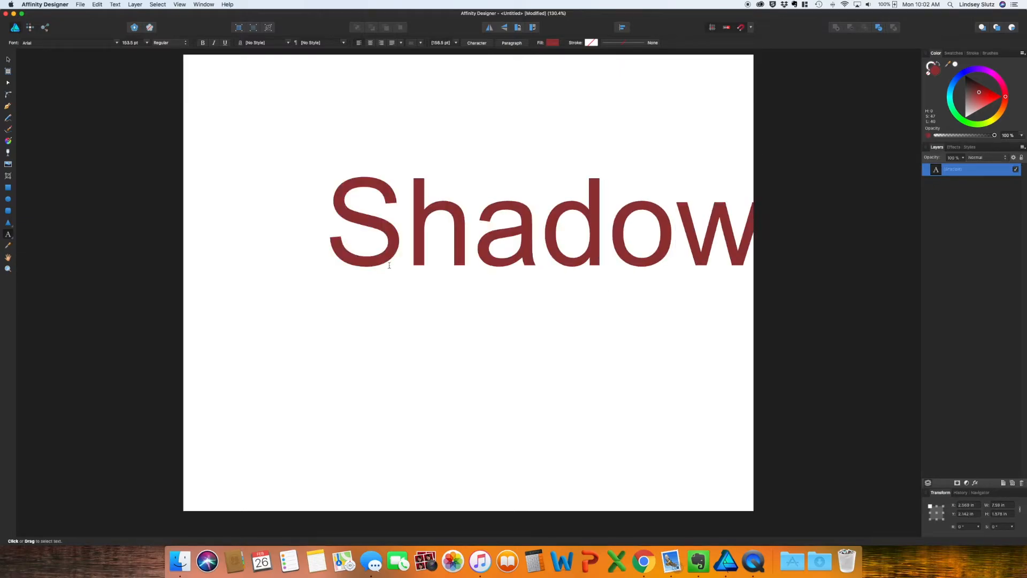
{"action": "key", "text": "Escape"}
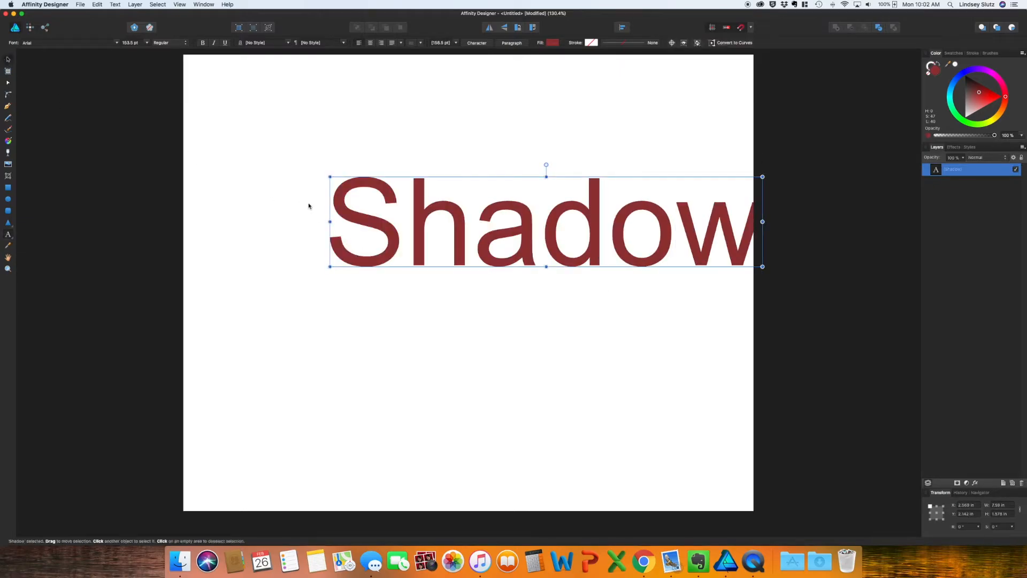
{"action": "left_click_drag", "start_coordinate": [418, 248], "coordinate": [359, 244]}
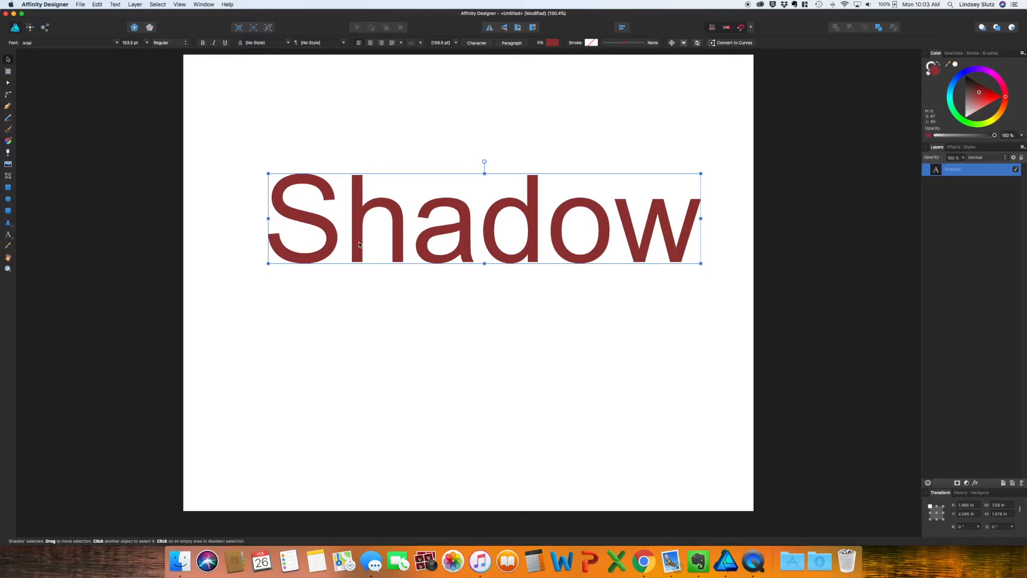
- Set the text's font to Azo Sans Uber at 96 pt, keeping the word intact
{"action": "double_click", "coordinate": [351, 248]}
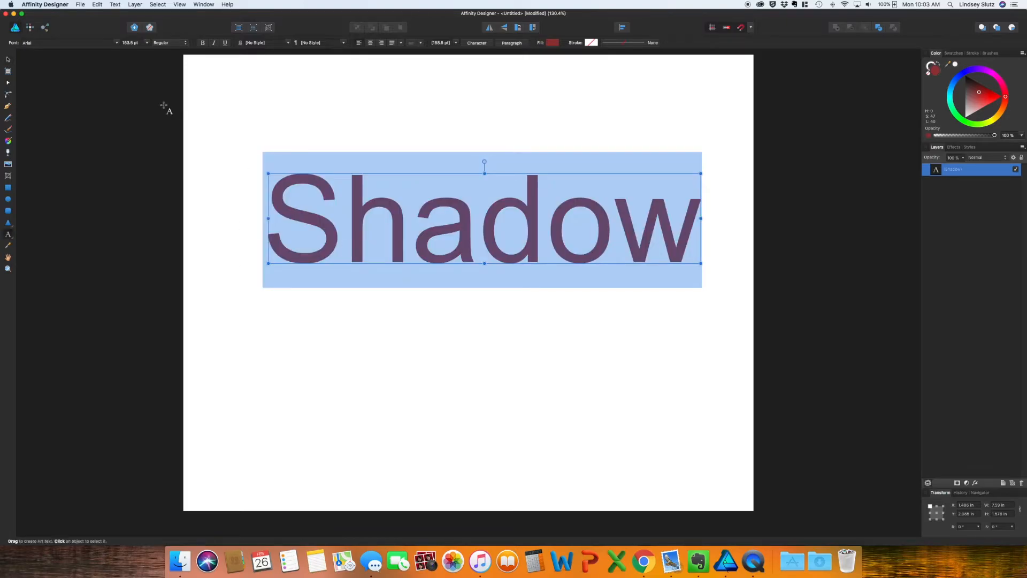
{"action": "left_click", "coordinate": [116, 43]}
{"action": "left_click", "coordinate": [80, 189]}
{"action": "left_click", "coordinate": [146, 43]}
{"action": "left_click", "coordinate": [140, 239]}
{"action": "type", "text": "v"}
{"action": "key", "text": "super+z"}
- Nudge the SHADOW text toward the canvas centre and recolour it medium blue
{"action": "left_click", "coordinate": [8, 59]}
{"action": "left_click_drag", "start_coordinate": [466, 234], "coordinate": [474, 236]}
{"action": "left_click", "coordinate": [957, 77]}
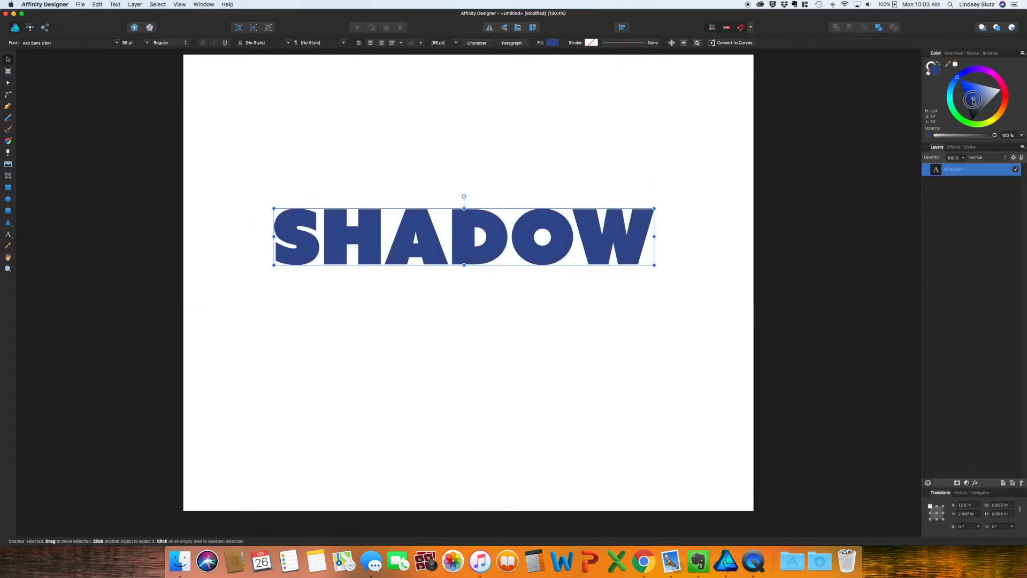
{"action": "left_click", "coordinate": [620, 280]}
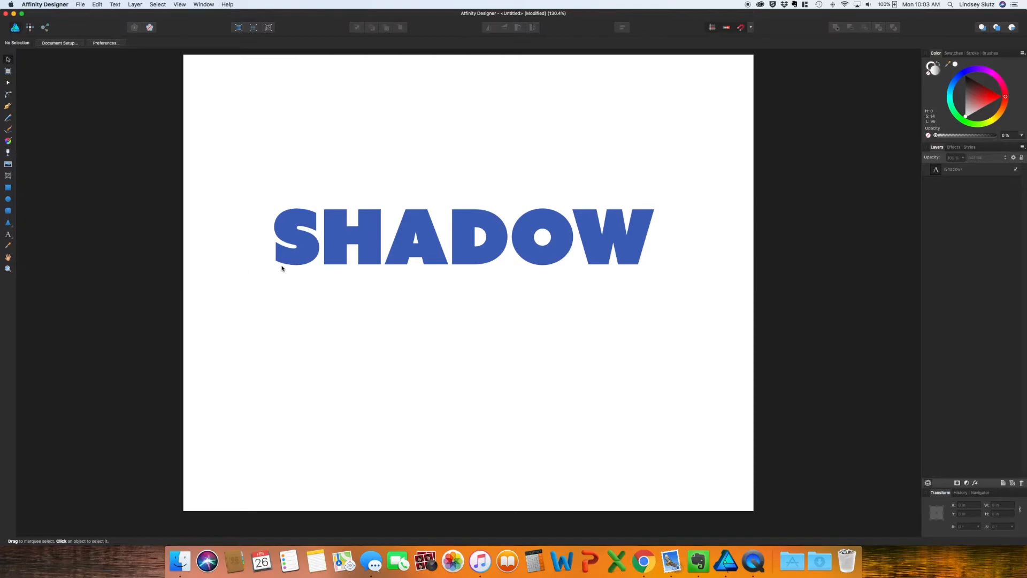
- Duplicate the SHADOW text and offset the copy very slightly down and to the right of the original
{"action": "key", "text": "z"}
{"action": "left_click_drag", "start_coordinate": [284, 266], "coordinate": [594, 427]}
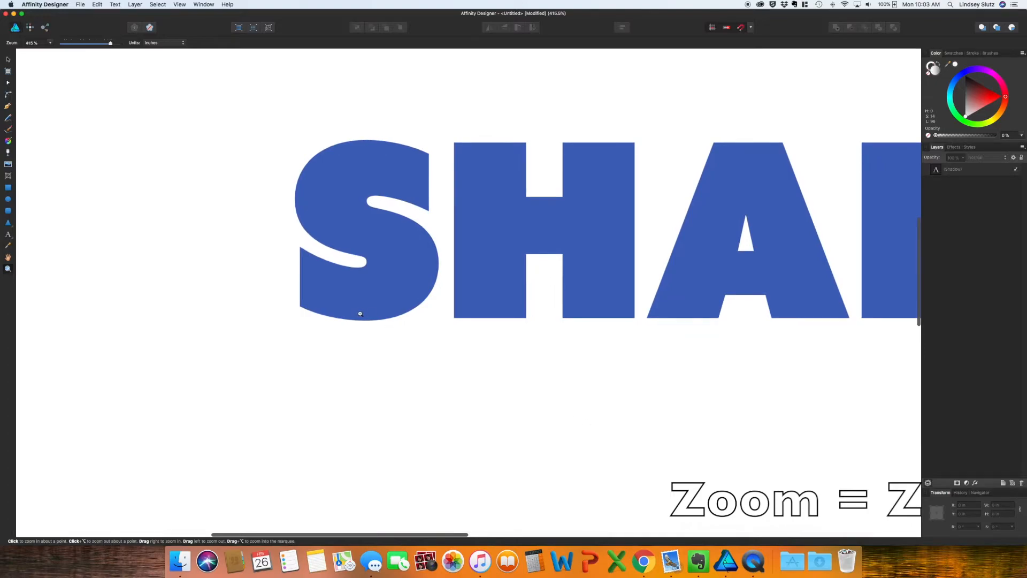
{"action": "key", "text": "v"}
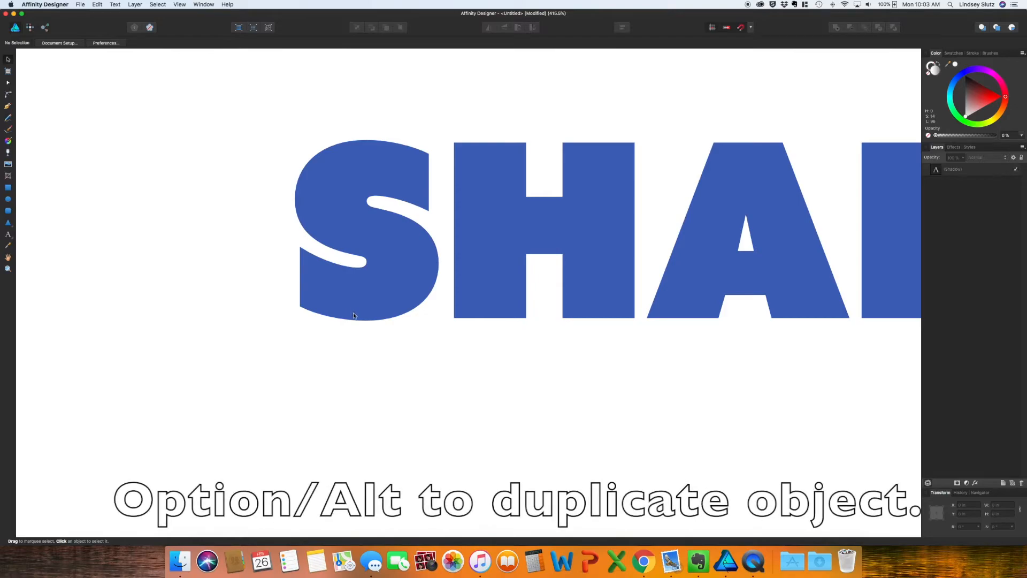
{"action": "left_click", "coordinate": [353, 313]}
{"action": "left_click_drag", "start_coordinate": [352, 313], "coordinate": [353, 315]}
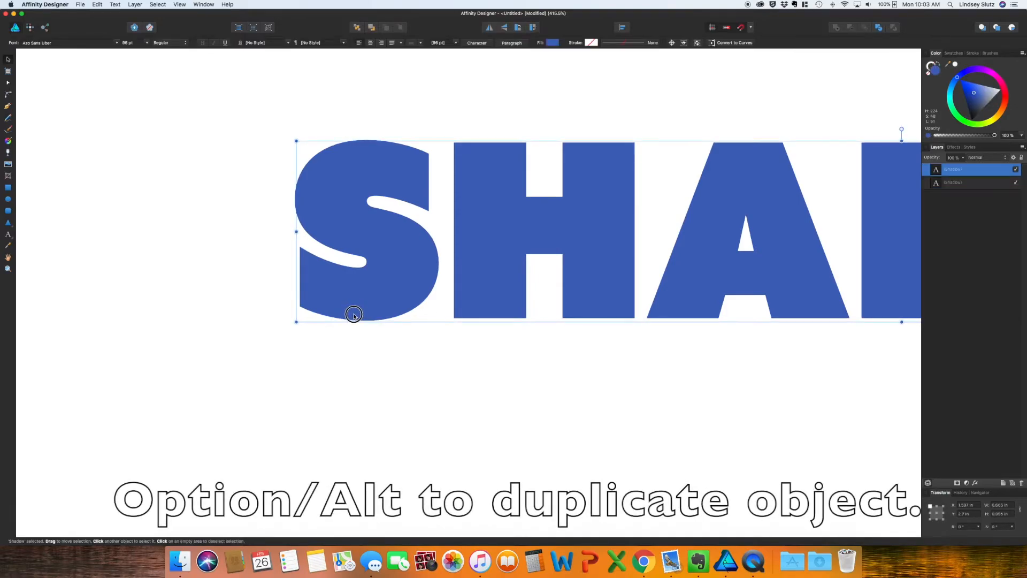
{"action": "left_click_drag", "start_coordinate": [353, 314], "coordinate": [353, 315]}
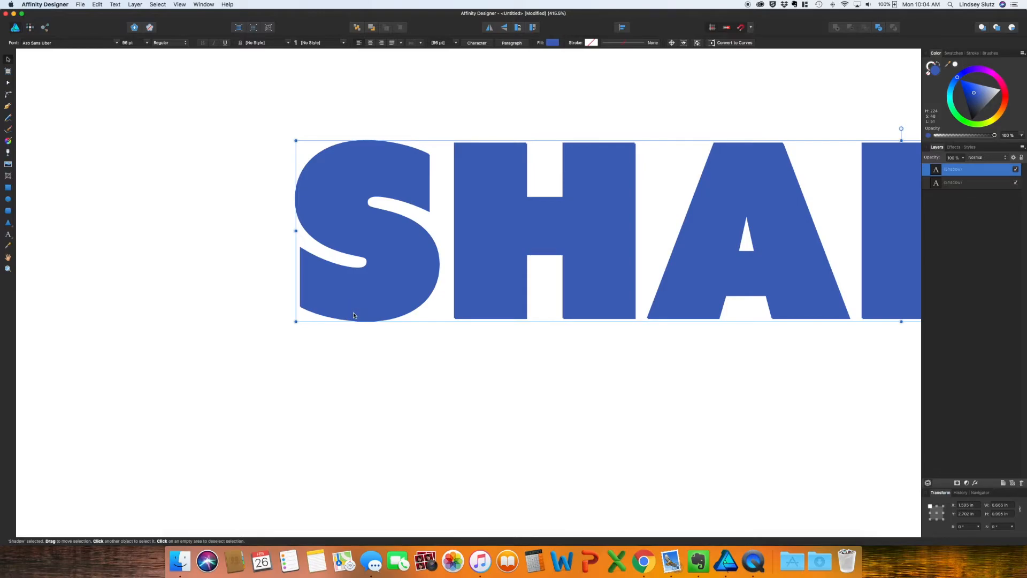
- Repeat the offset duplication of the SHADOW text until the diagonal trail of copies runs past the canvas's right edge
{"action": "key", "text": "super+j"}
{"action": "key", "text": "super+j"}
{"action": "key", "text": "super+j"}
{"action": "key", "text": "super+j"}
{"action": "key", "text": "super+j"}
{"action": "key", "text": "super+j"}
{"action": "key", "text": "super+j"}
{"action": "key", "text": "super+j"}
{"action": "key", "text": "super+j"}
{"action": "key", "text": "super+j"}
{"action": "key", "text": "super+j"}
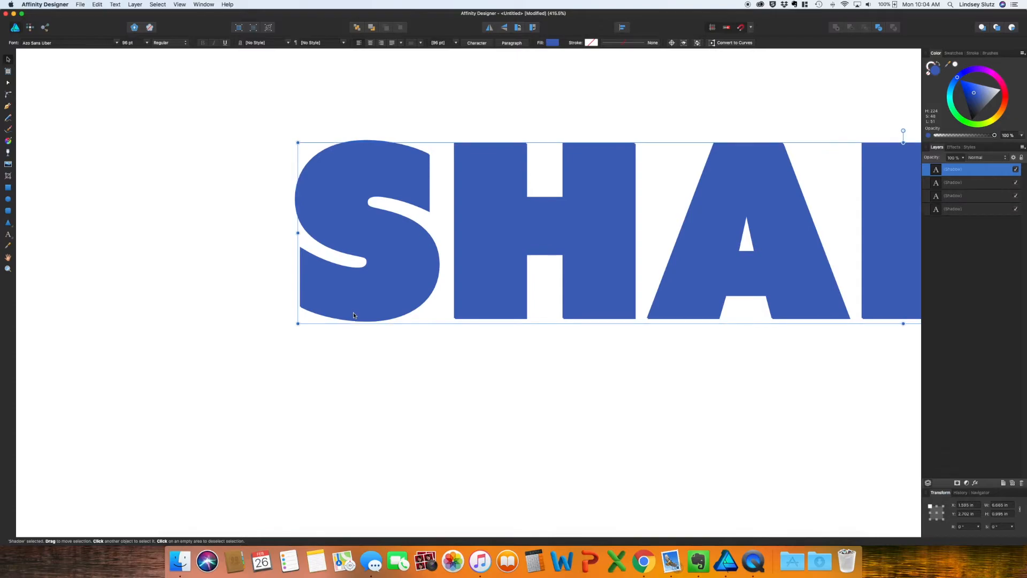
{"action": "key", "text": "super+j"}
{"action": "key", "text": "super+j"}
{"action": "key", "text": "super+j"}
{"action": "key", "text": "super+j"}
{"action": "key", "text": "super+j"}
{"action": "key", "text": "super+j"}
{"action": "key", "text": "super+j"}
{"action": "key", "text": "super+j"}
{"action": "key", "text": "super+j"}
{"action": "key", "text": "super+j"}
{"action": "key", "text": "super+j"}
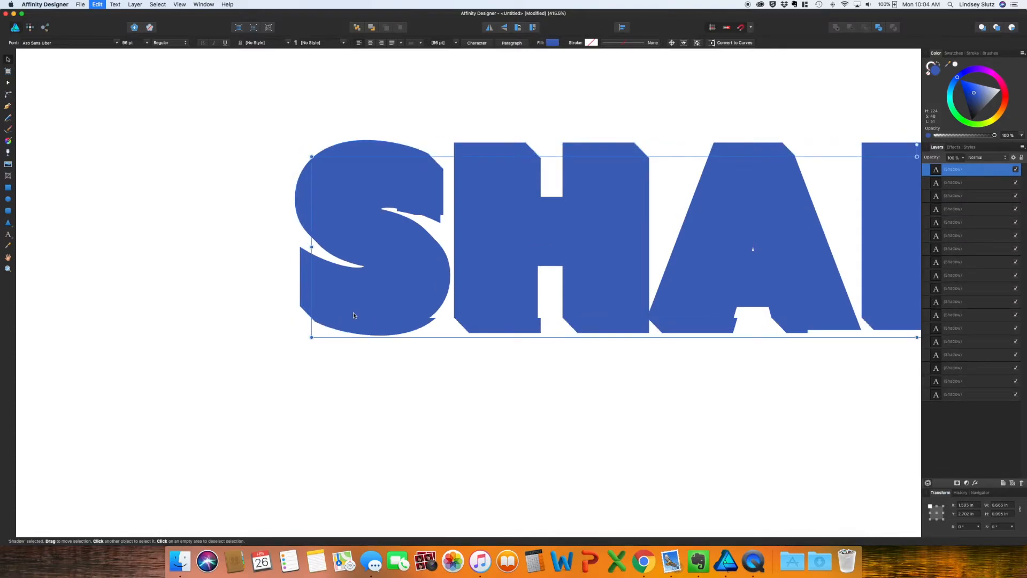
{"action": "key", "text": "super+j"}
{"action": "key", "text": "super+j"}
{"action": "key", "text": "super+j"}
{"action": "key", "text": "super+j"}
{"action": "key", "text": "super+j"}
{"action": "key", "text": "super+j"}
{"action": "key", "text": "super+j"}
{"action": "key", "text": "super+j"}
{"action": "key", "text": "super+j"}
{"action": "key", "text": "super+j"}
{"action": "key", "text": "super+j"}
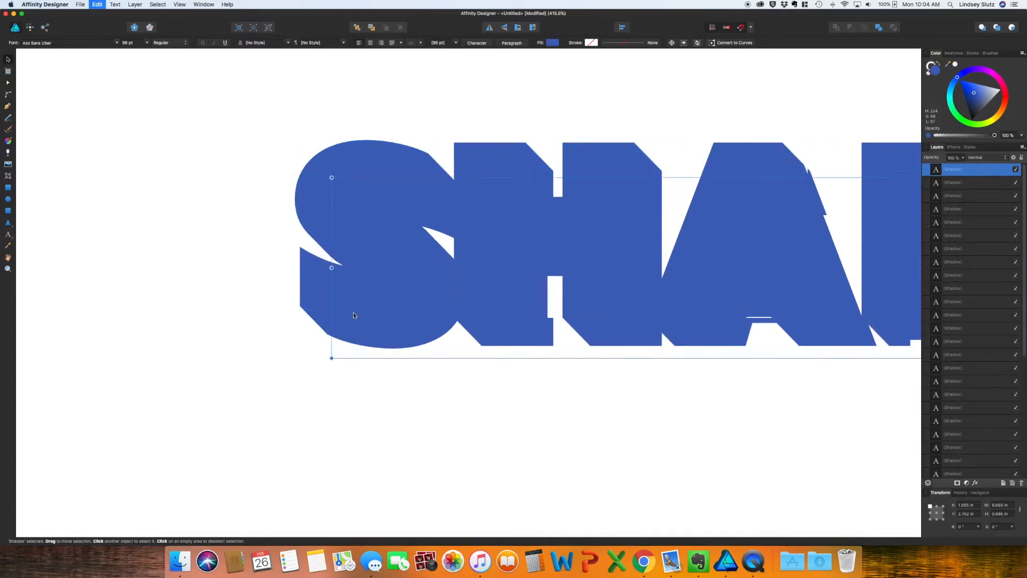
{"action": "key", "text": "super+j"}
{"action": "key", "text": "super+j"}
{"action": "key", "text": "super+j"}
{"action": "key", "text": "super+j"}
{"action": "key", "text": "super+j"}
{"action": "key", "text": "super+j"}
{"action": "key", "text": "super+j"}
{"action": "key", "text": "super+j"}
{"action": "key", "text": "super+j"}
{"action": "key", "text": "super+j"}
{"action": "key", "text": "super+j"}
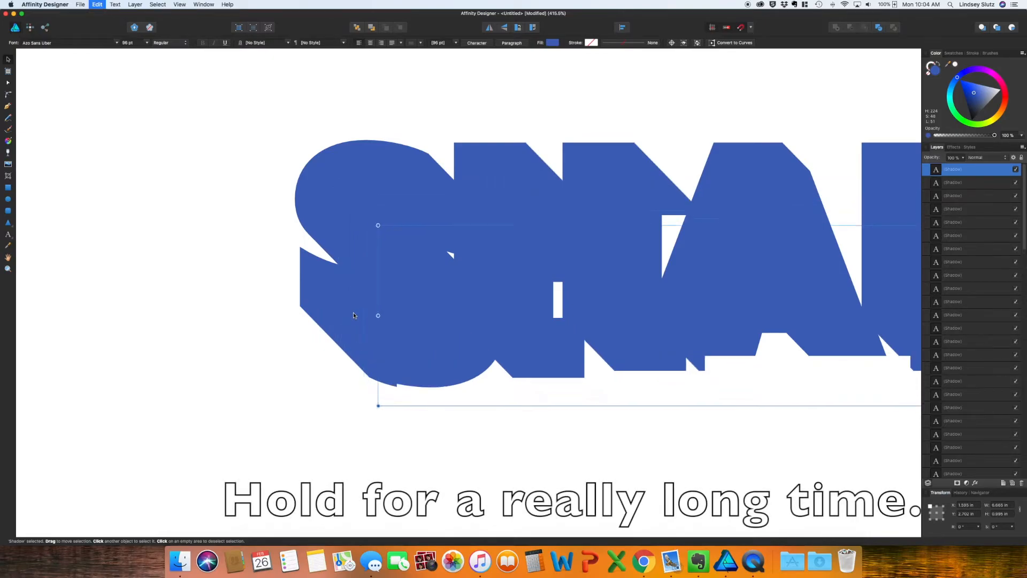
{"action": "key", "text": "super+j"}
{"action": "key", "text": "super+j"}
{"action": "key", "text": "super+j"}
{"action": "key", "text": "super+j"}
{"action": "key", "text": "super+j"}
{"action": "key", "text": "super+j"}
{"action": "key", "text": "super+j"}
{"action": "key", "text": "super+j"}
{"action": "key", "text": "super+j"}
{"action": "key", "text": "super+j"}
{"action": "key", "text": "super+j"}
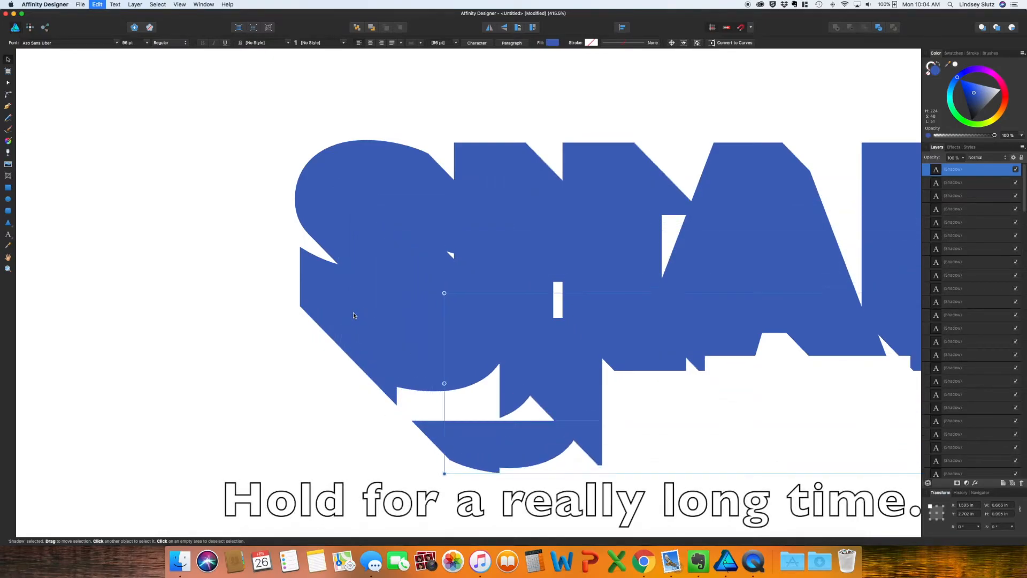
{"action": "key", "text": "super+j"}
{"action": "key", "text": "super+j"}
{"action": "key", "text": "super+j"}
{"action": "key", "text": "super+j"}
{"action": "key", "text": "super+j"}
{"action": "key", "text": "super+j"}
{"action": "key", "text": "super+j"}
{"action": "key", "text": "super+j"}
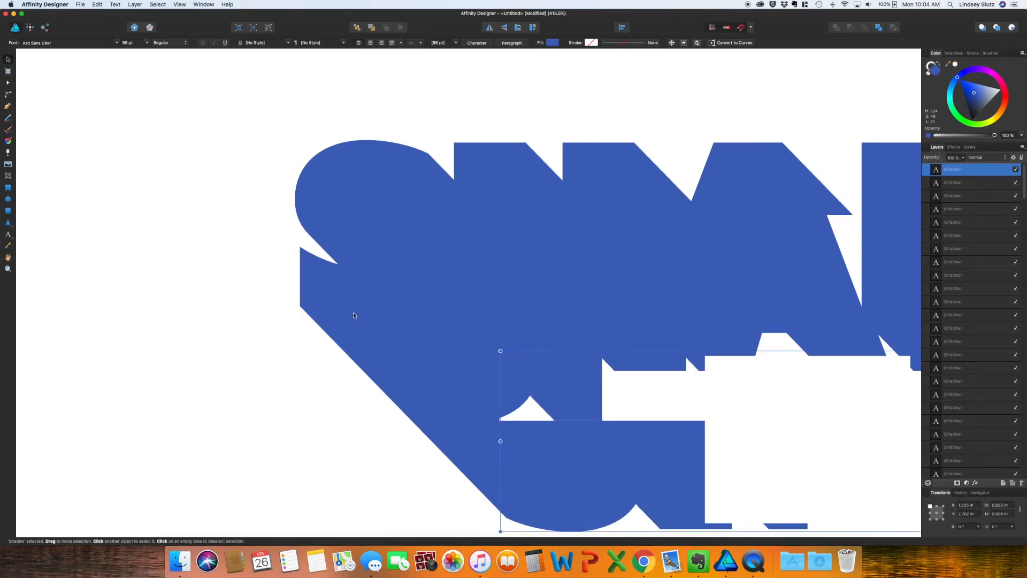
{"action": "key", "text": "super+0"}
{"action": "key", "text": "super+j"}
{"action": "key", "text": "super+j"}
{"action": "key", "text": "super+j"}
{"action": "key", "text": "super+j"}
{"action": "key", "text": "super+j"}
{"action": "key", "text": "super+j"}
{"action": "key", "text": "super+j"}
{"action": "key", "text": "super+j"}
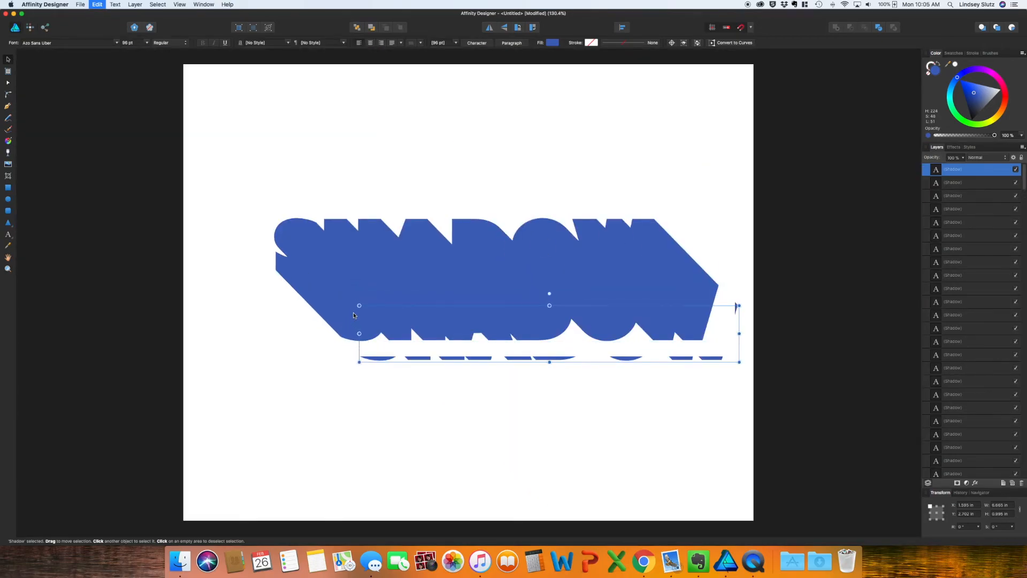
{"action": "key", "text": "super+j"}
{"action": "key", "text": "super+j"}
{"action": "key", "text": "super+j"}
{"action": "key", "text": "super+j"}
{"action": "key", "text": "super+j"}
{"action": "key", "text": "super+j"}
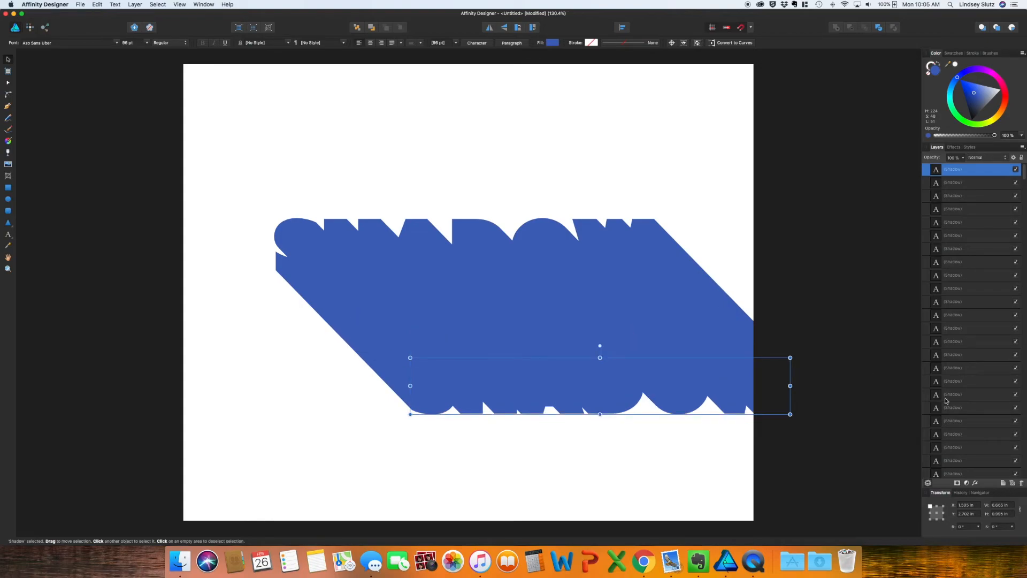
- Select the original SHADOW text at the very bottom of the layer stack and lighten its blue fill
{"action": "scroll", "coordinate": [945, 400], "scroll_direction": "down", "scroll_amount": 10}
{"action": "scroll", "coordinate": [972, 411], "scroll_direction": "down", "scroll_amount": 15}
{"action": "scroll", "coordinate": [972, 411], "scroll_direction": "down", "scroll_amount": 8}
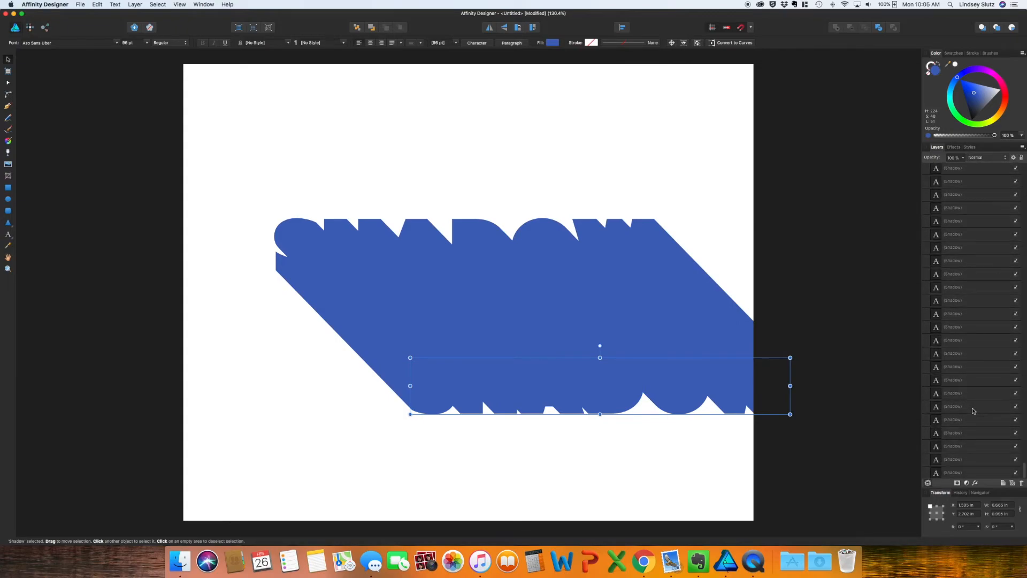
{"action": "left_click", "coordinate": [983, 473]}
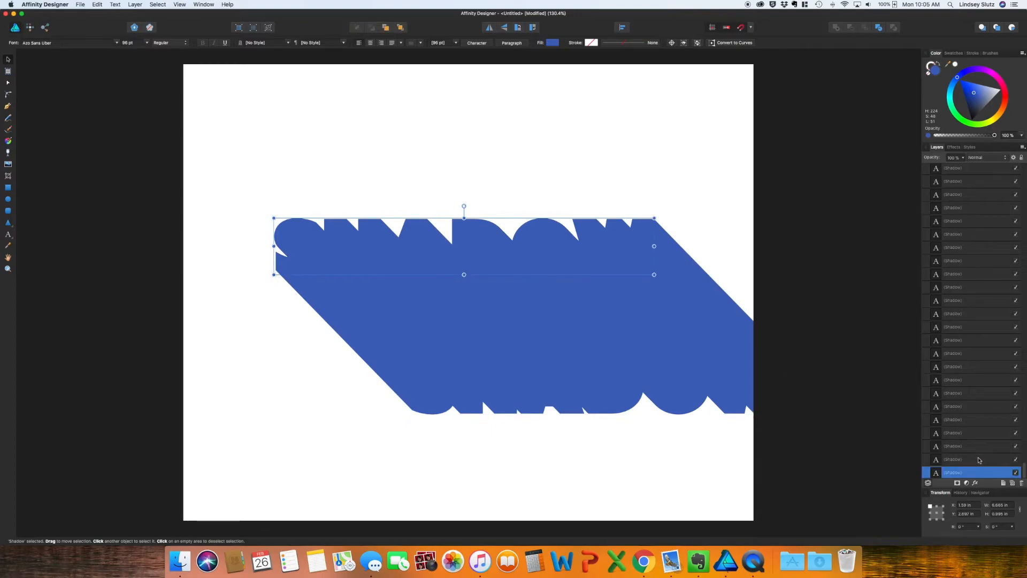
{"action": "left_click", "coordinate": [978, 97]}
{"action": "left_click", "coordinate": [980, 94]}
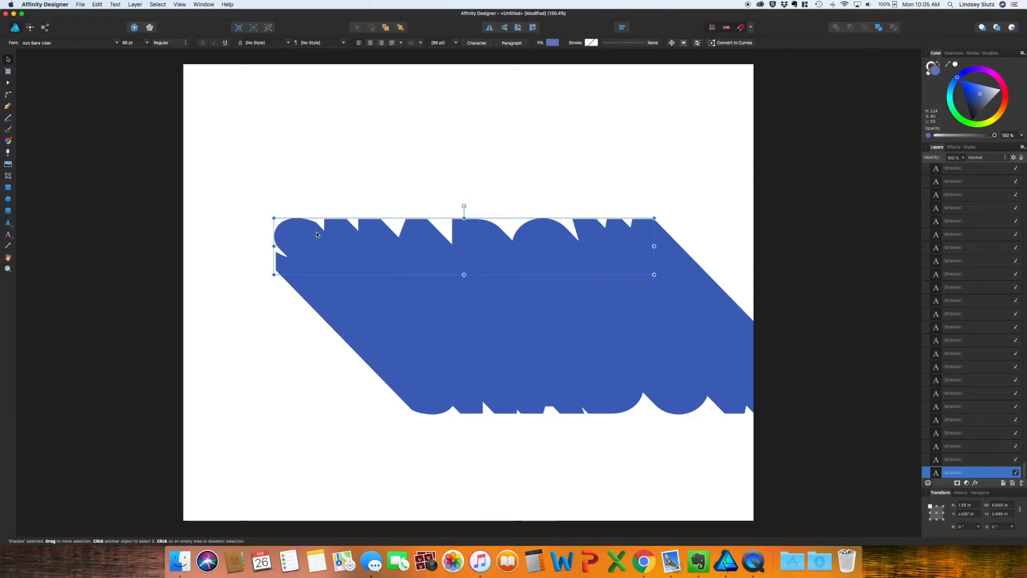
- Move the original SHADOW text to the front of all its copies
{"action": "right_click", "coordinate": [300, 230]}
{"action": "mouse_move", "coordinate": [366, 316]}
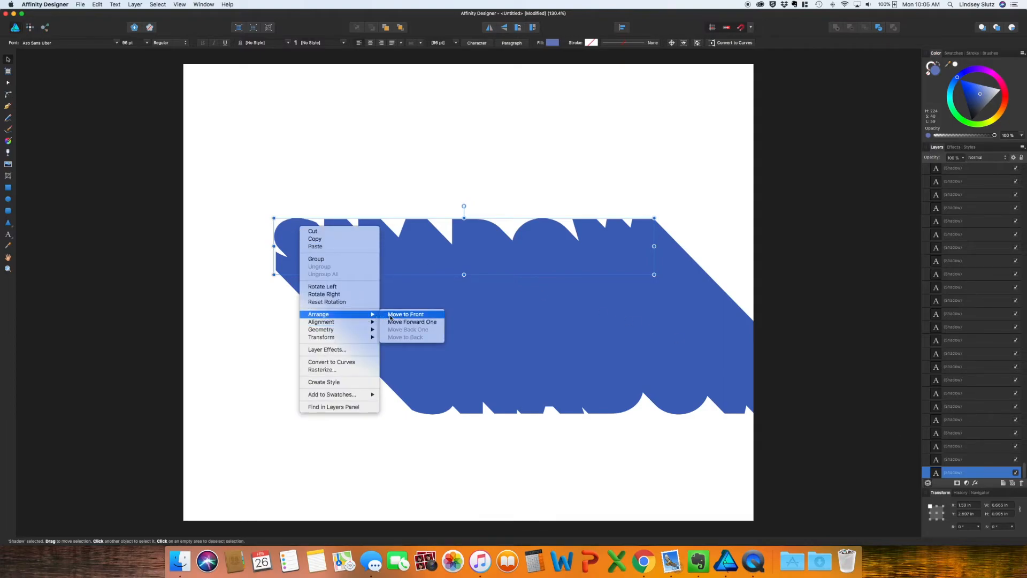
{"action": "left_click", "coordinate": [390, 315]}
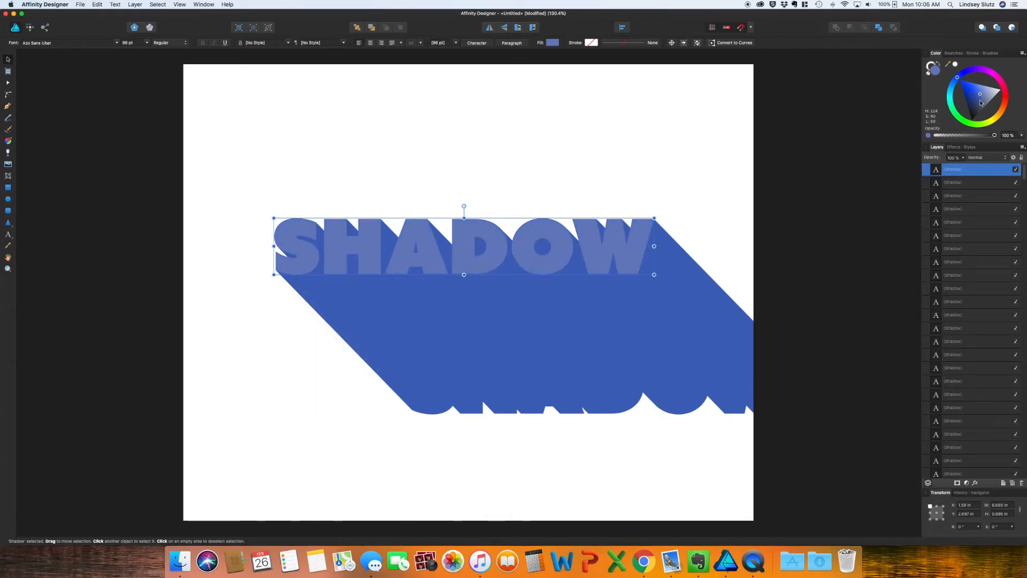
- Merge all the copies except the front text into one shape with the Add operation and fill it dark blue
{"action": "left_click", "coordinate": [807, 348]}
{"action": "key", "text": "super+a"}
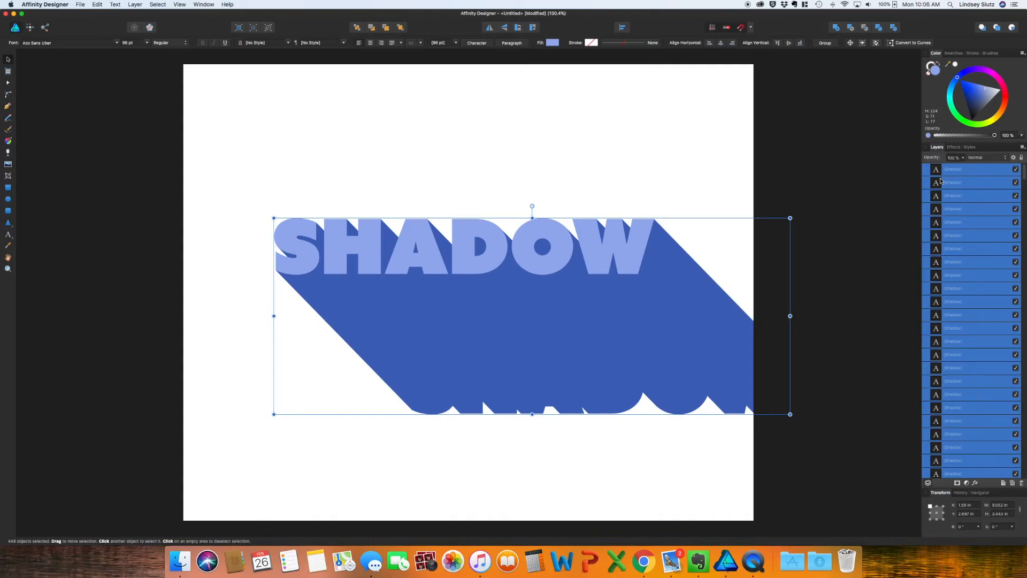
{"action": "left_click", "coordinate": [967, 169], "text": "super"}
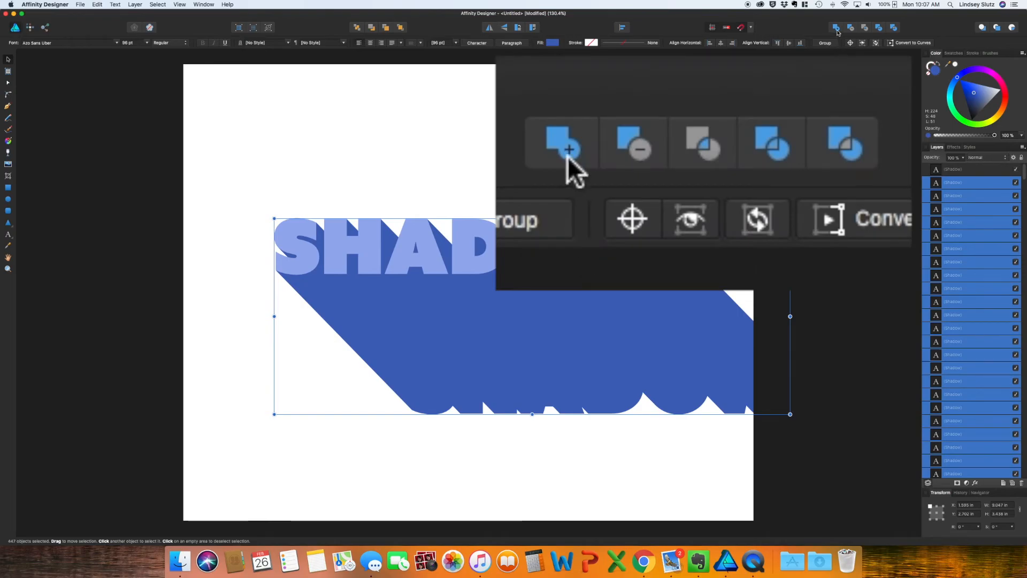
{"action": "left_click", "coordinate": [836, 30]}
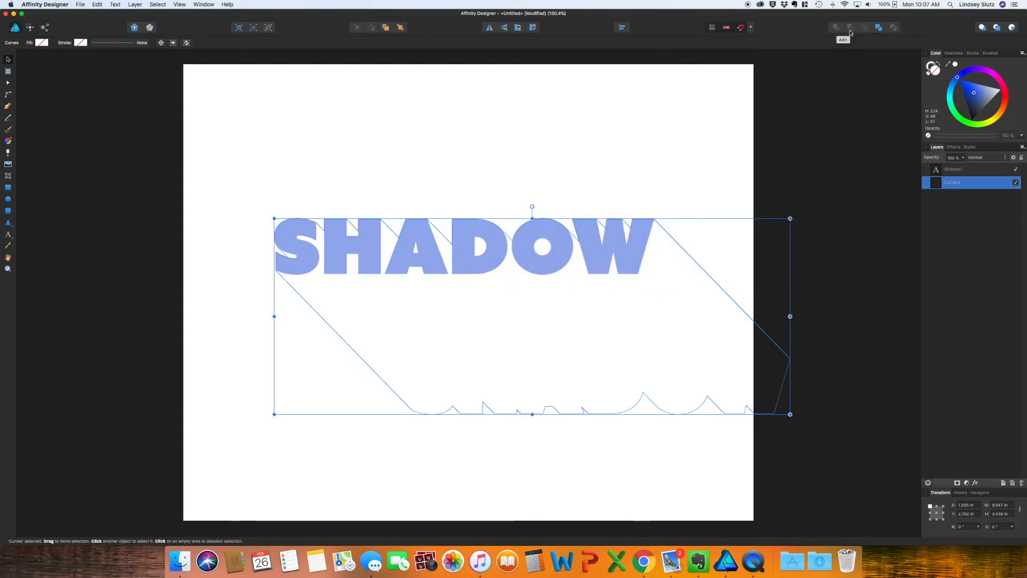
{"action": "left_click", "coordinate": [971, 101]}
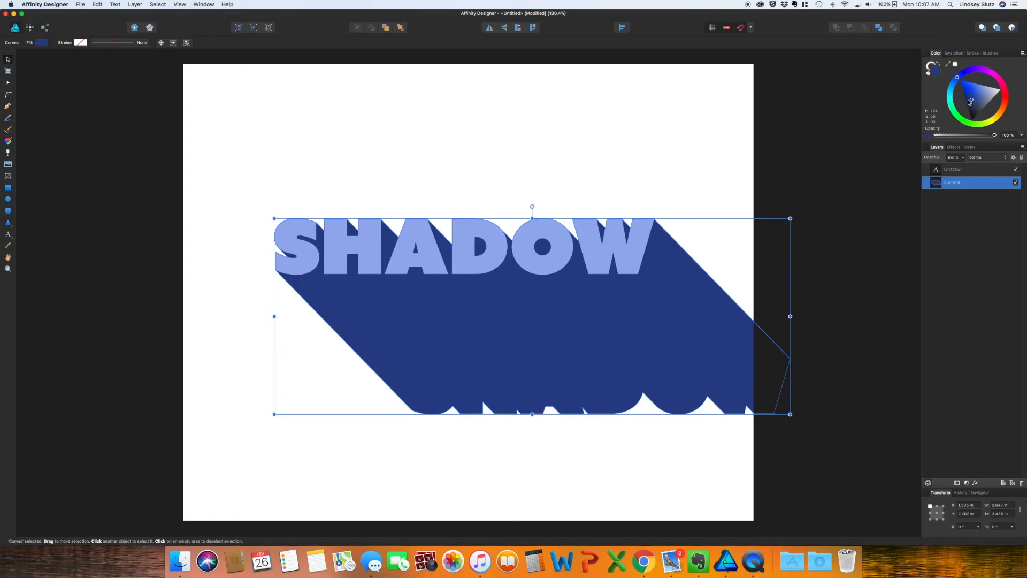
{"action": "left_click", "coordinate": [866, 226]}
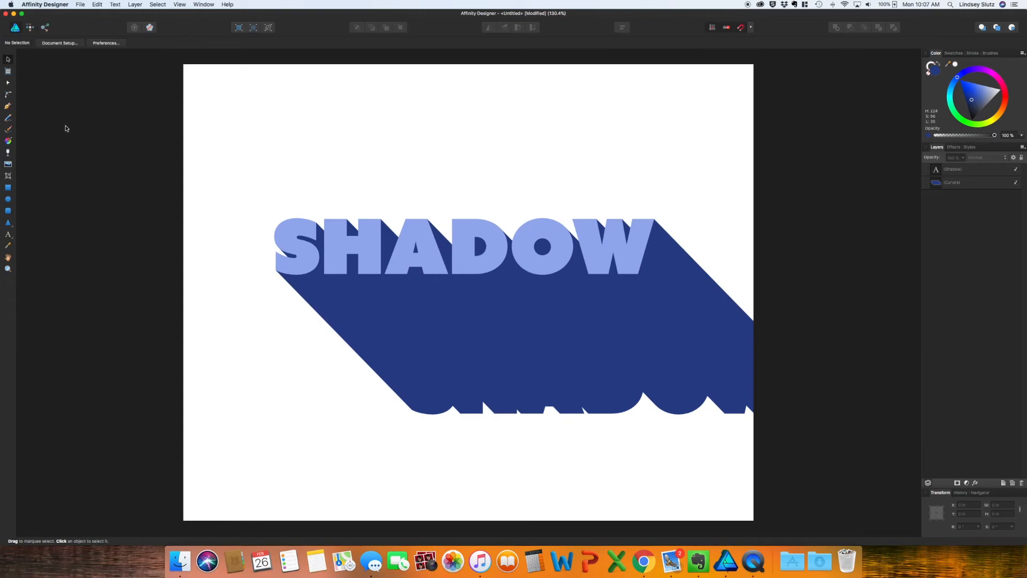
- Crop the uneven lower edge off the dark blue shadow shape with the Vector Crop tool so it ends in a straight line
{"action": "left_click", "coordinate": [8, 176]}
{"action": "left_click", "coordinate": [413, 308]}
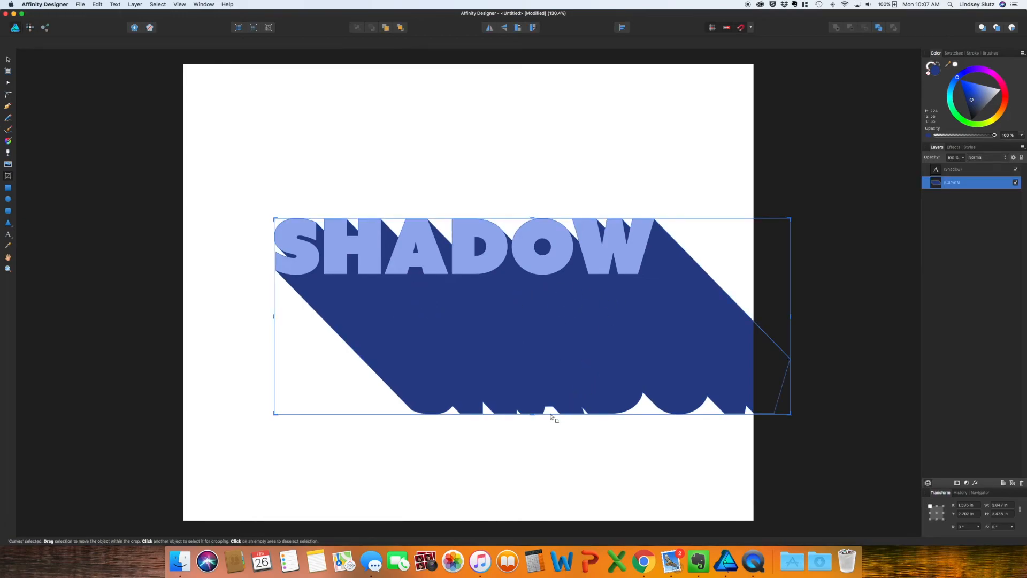
{"action": "left_click_drag", "start_coordinate": [532, 415], "coordinate": [532, 391]}
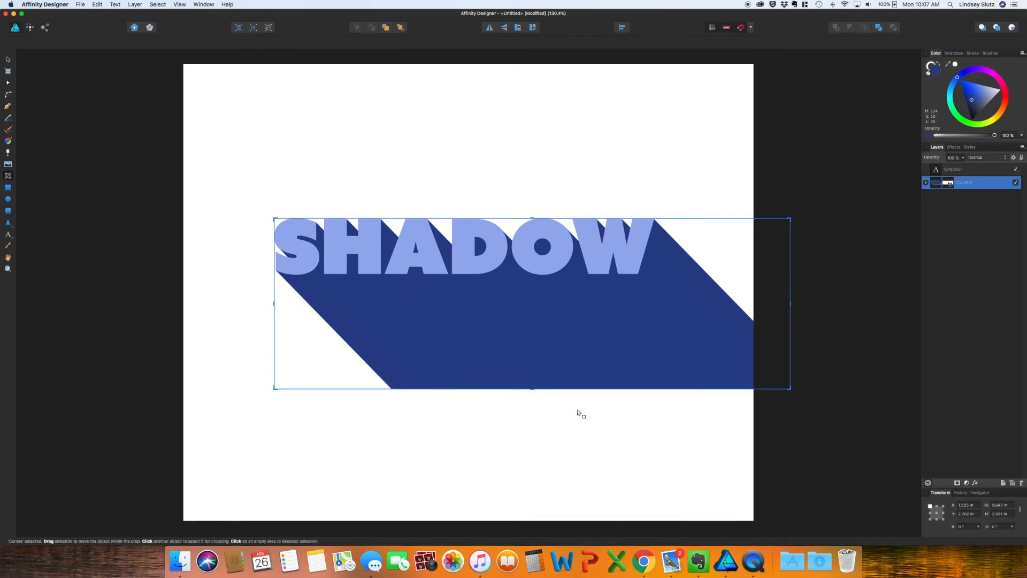
{"action": "left_click", "coordinate": [8, 59]}
{"action": "left_click", "coordinate": [168, 111]}
- Enlarge the text and its shadow together to about 11.4 in wide and move them down until the shadow reaches the canvas's lower edge
{"action": "left_click", "coordinate": [560, 361]}
{"action": "left_click", "coordinate": [540, 270], "text": "shift"}
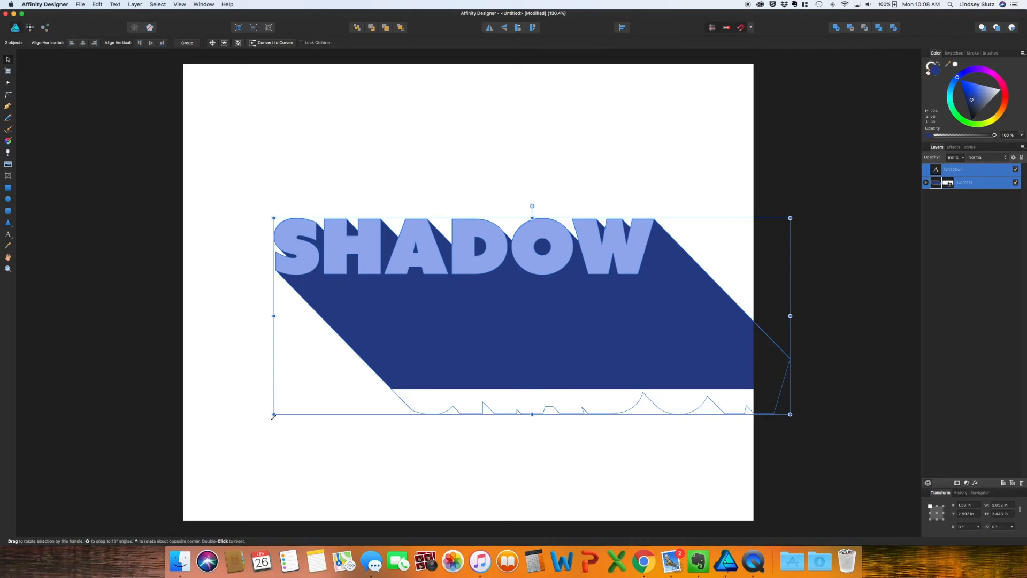
{"action": "left_click_drag", "start_coordinate": [273, 414], "coordinate": [217, 488]}
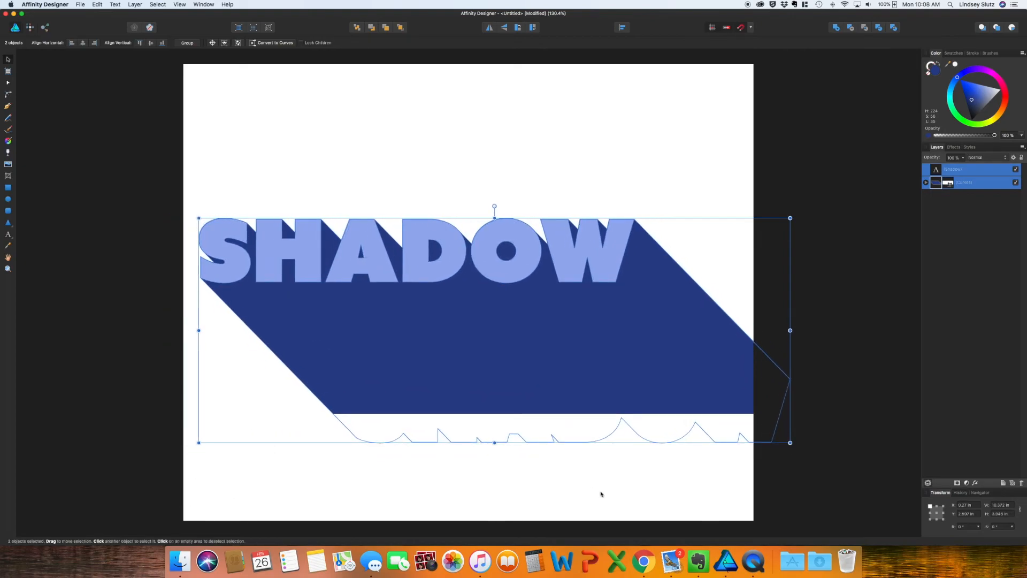
{"action": "left_click_drag", "start_coordinate": [789, 443], "coordinate": [849, 462]}
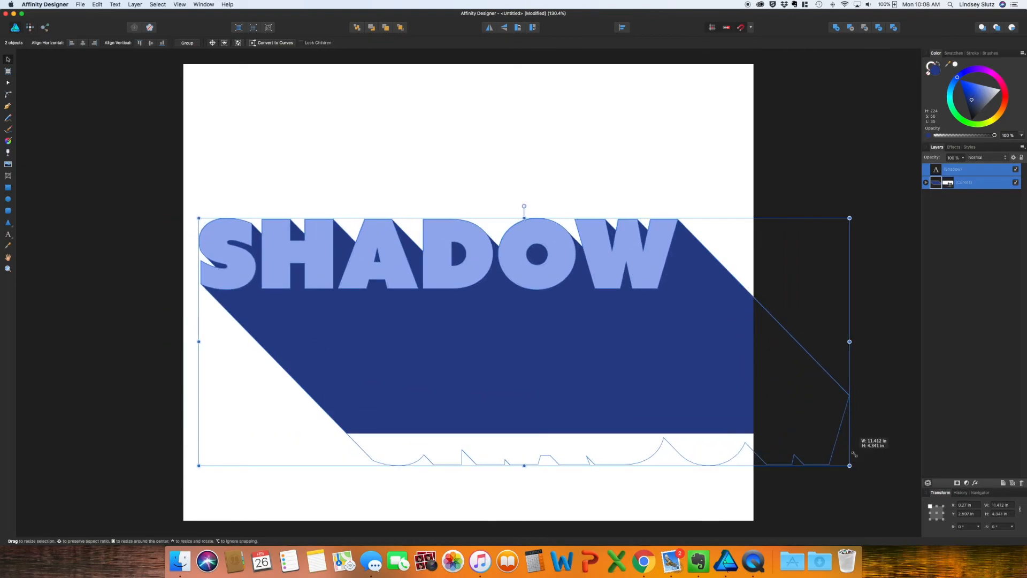
{"action": "left_click_drag", "start_coordinate": [703, 412], "coordinate": [702, 493]}
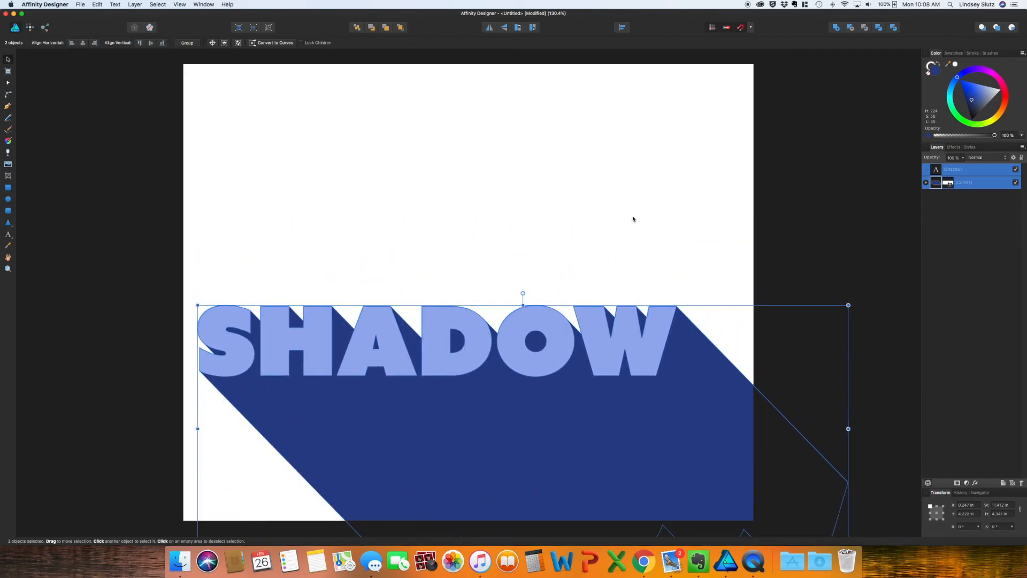
{"action": "left_click", "coordinate": [333, 131]}
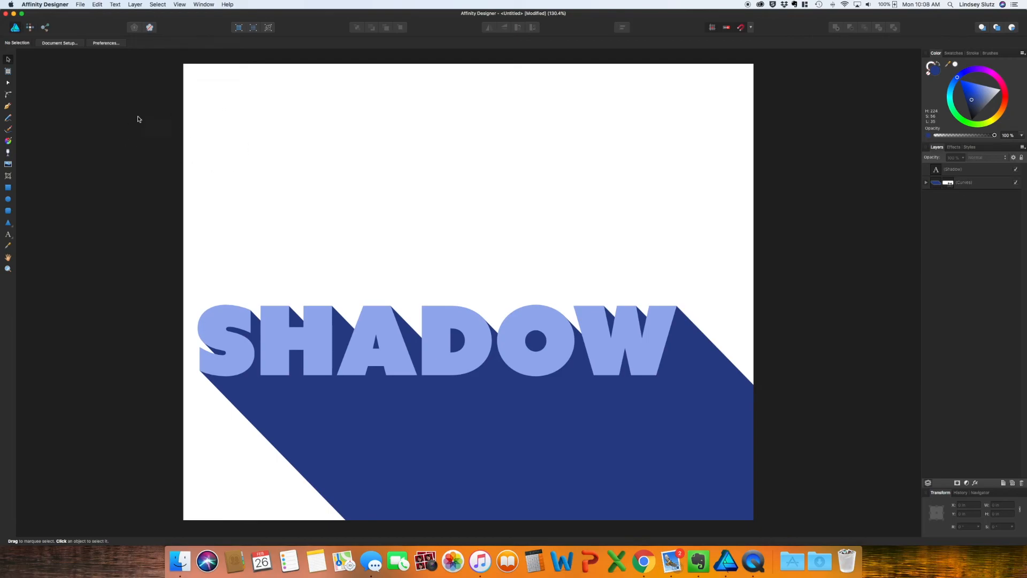
- Set the document height to 4.5 in, keeping the width at 10 in and the objects anchored to the page
{"action": "left_click", "coordinate": [60, 43]}
{"action": "double_click", "coordinate": [493, 106]}
{"action": "double_click", "coordinate": [536, 106]}
{"action": "type", "text": "4.5"}
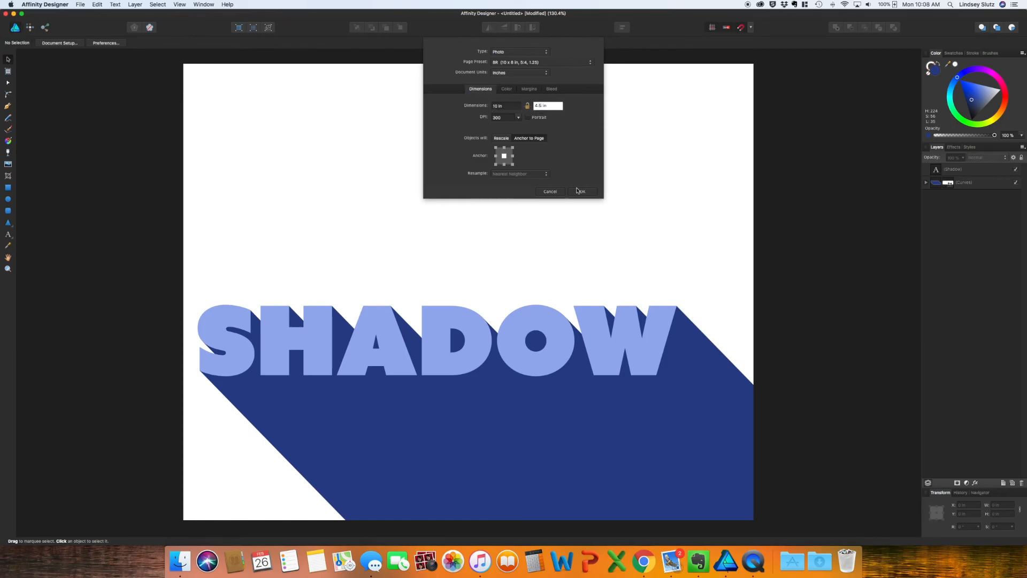
{"action": "left_click", "coordinate": [581, 192]}
- Select the text and its shadow together and move them up to sit centred on the shortened canvas
{"action": "left_click", "coordinate": [570, 409]}
{"action": "left_click", "coordinate": [570, 401], "text": "shift"}
{"action": "left_click_drag", "start_coordinate": [597, 464], "coordinate": [605, 348]}
{"action": "key", "text": "super+minus"}
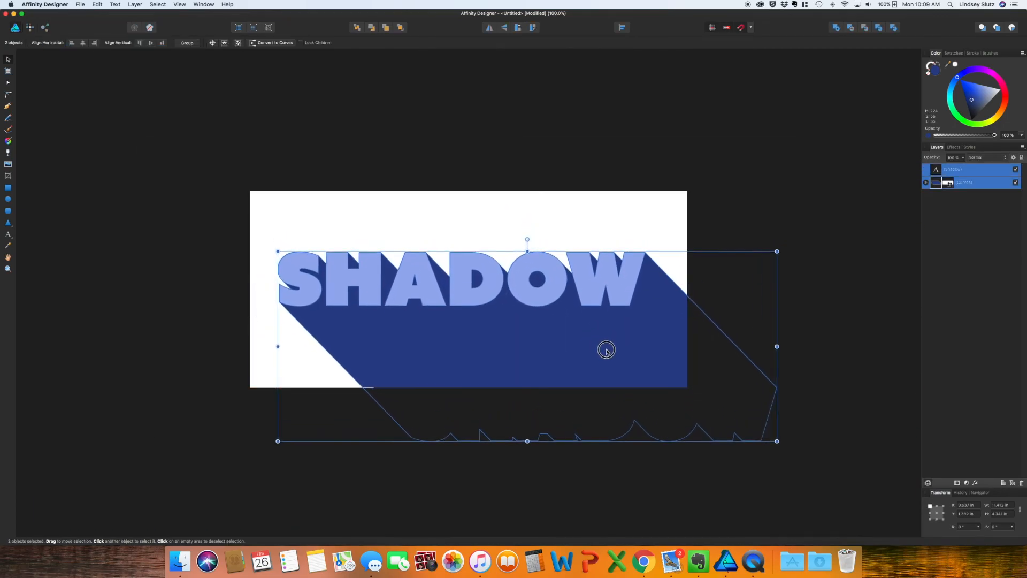
{"action": "left_click", "coordinate": [630, 491]}
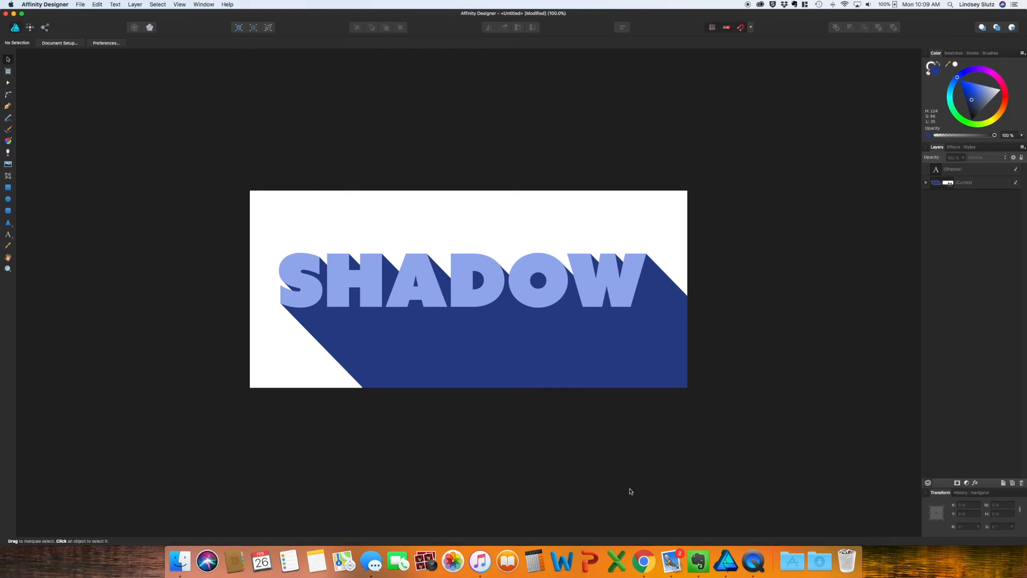